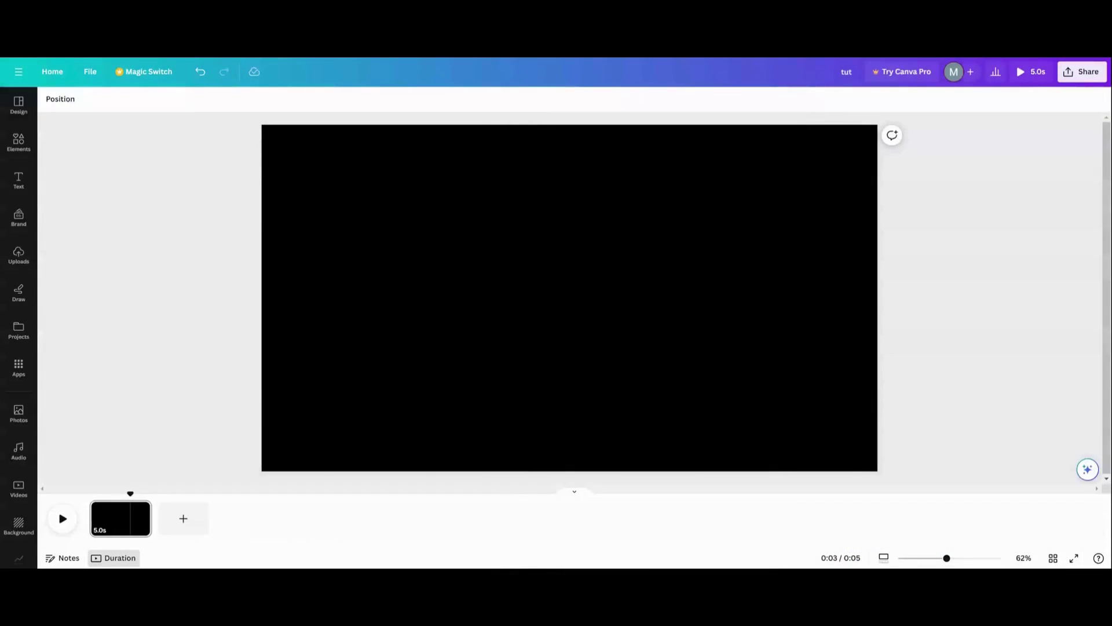
Step: Add the queen of spades card from Elements and enlarge it to fill most of the page height
{"action": "left_click", "coordinate": [19, 142]}
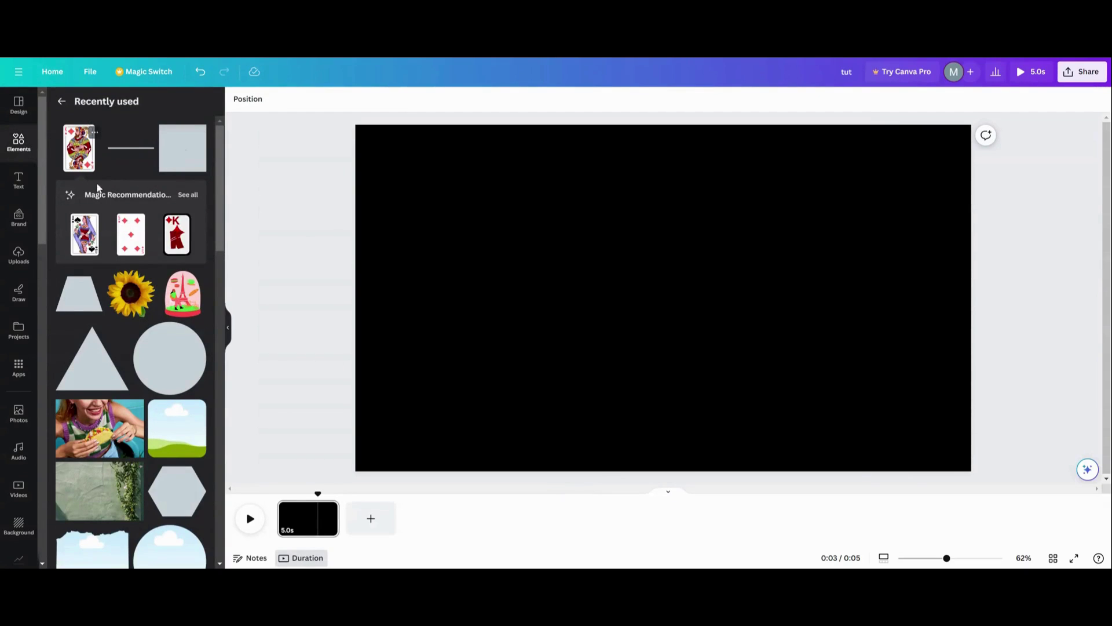
{"action": "left_click", "coordinate": [85, 248]}
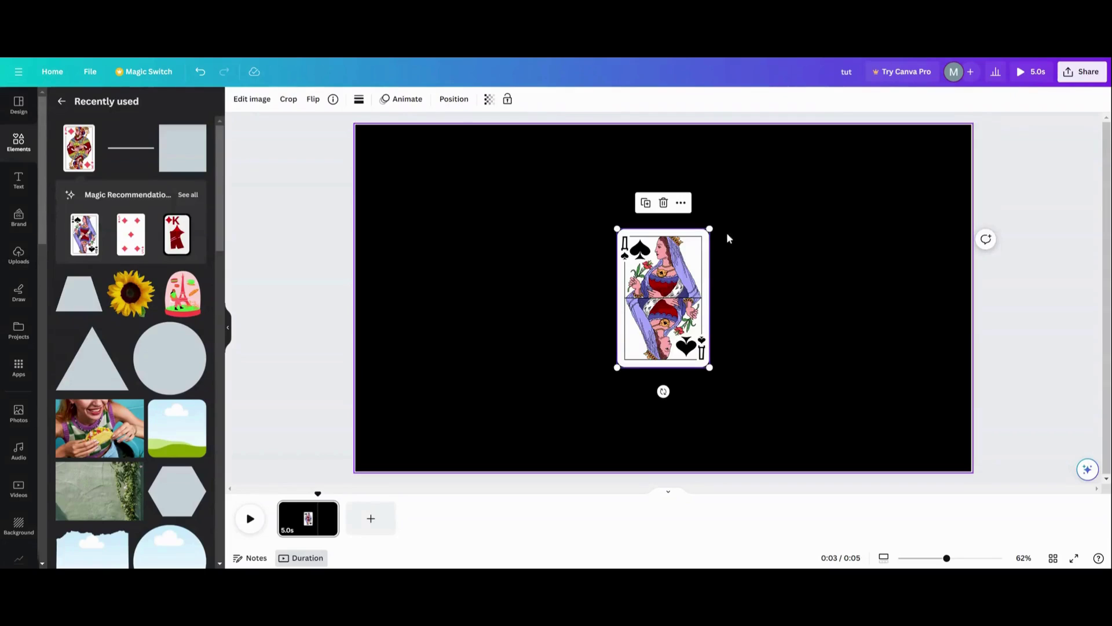
{"action": "left_click_drag", "start_coordinate": [709, 229], "coordinate": [750, 169]}
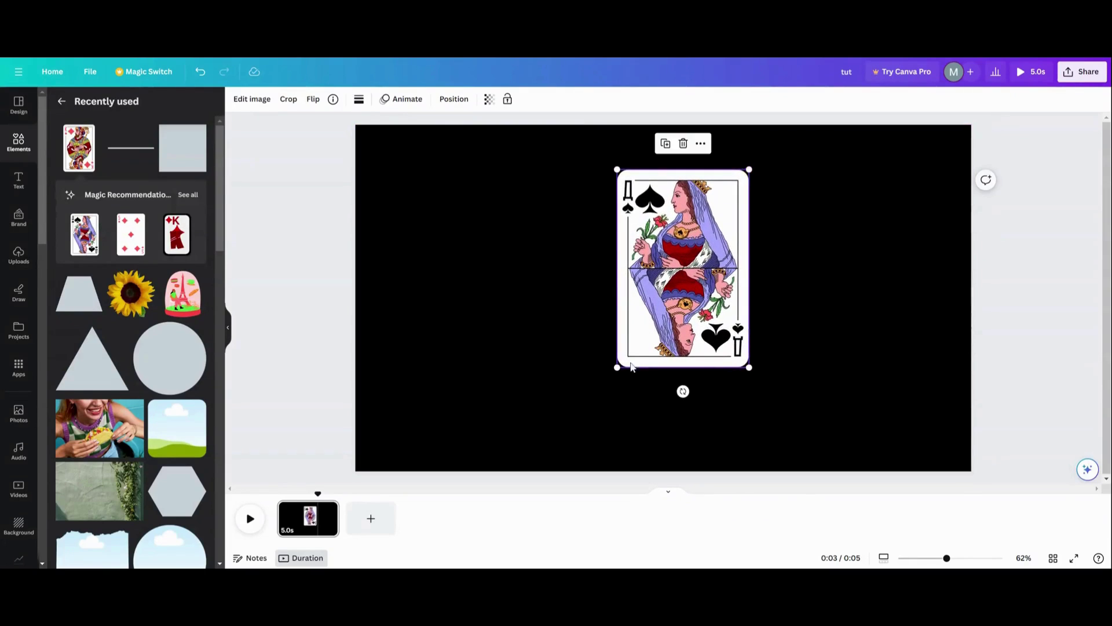
{"action": "left_click_drag", "start_coordinate": [617, 368], "coordinate": [577, 393]}
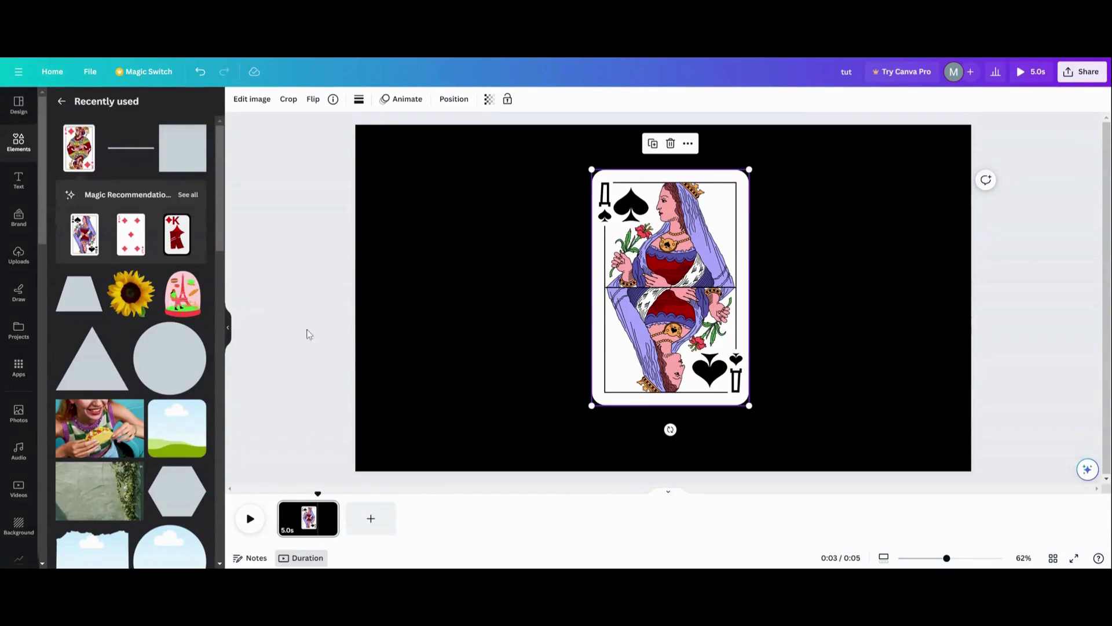
{"action": "left_click", "coordinate": [229, 343]}
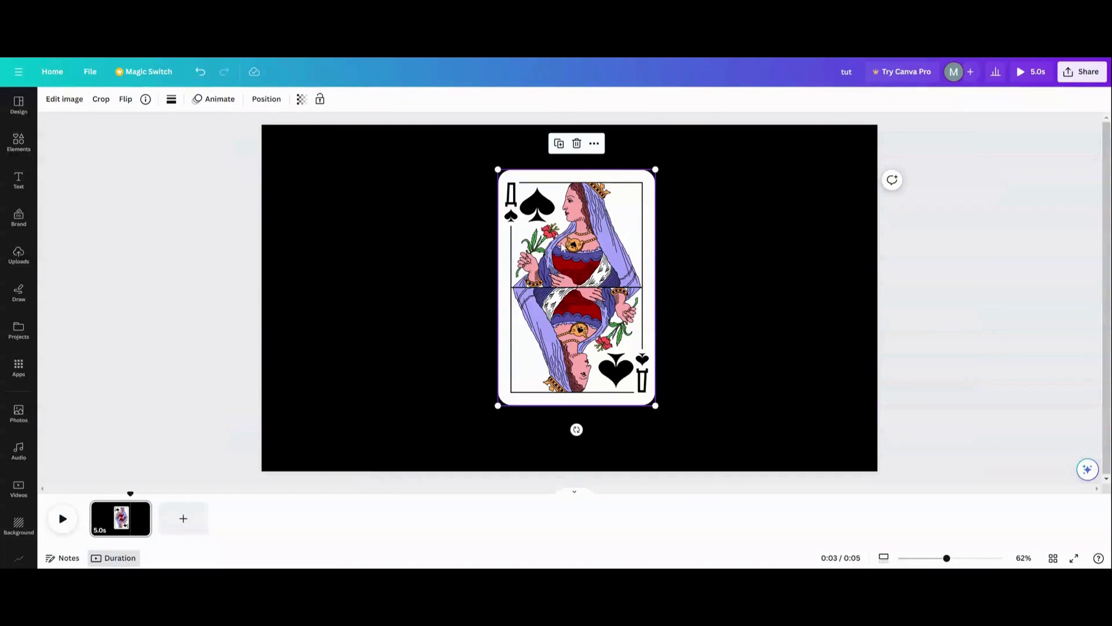
{"action": "left_click_drag", "start_coordinate": [578, 232], "coordinate": [577, 242]}
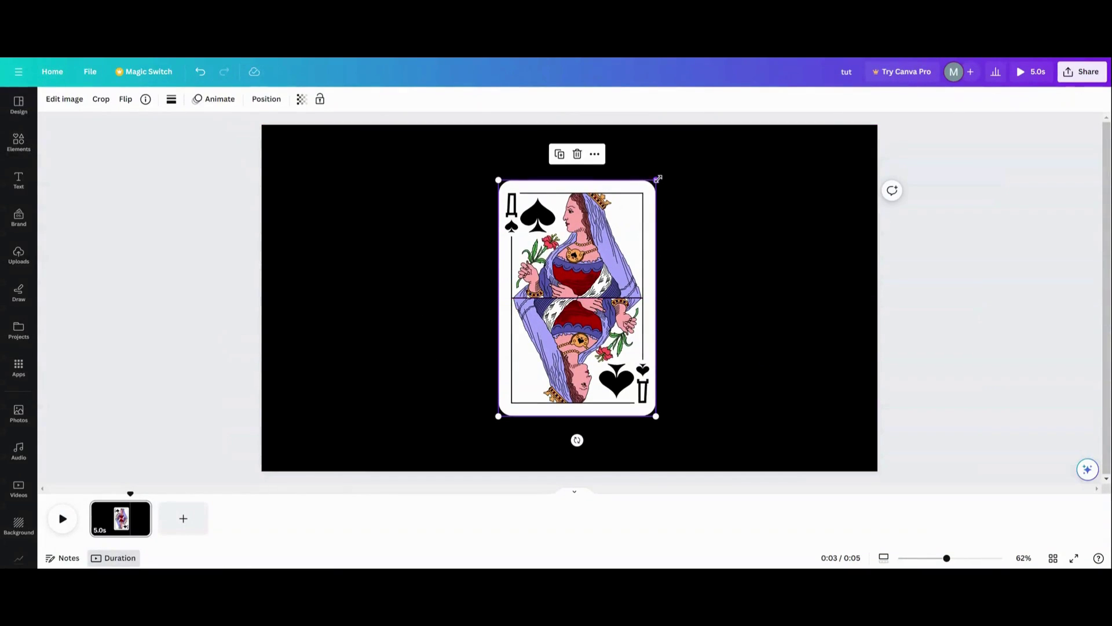
{"action": "left_click_drag", "start_coordinate": [656, 179], "coordinate": [677, 164]}
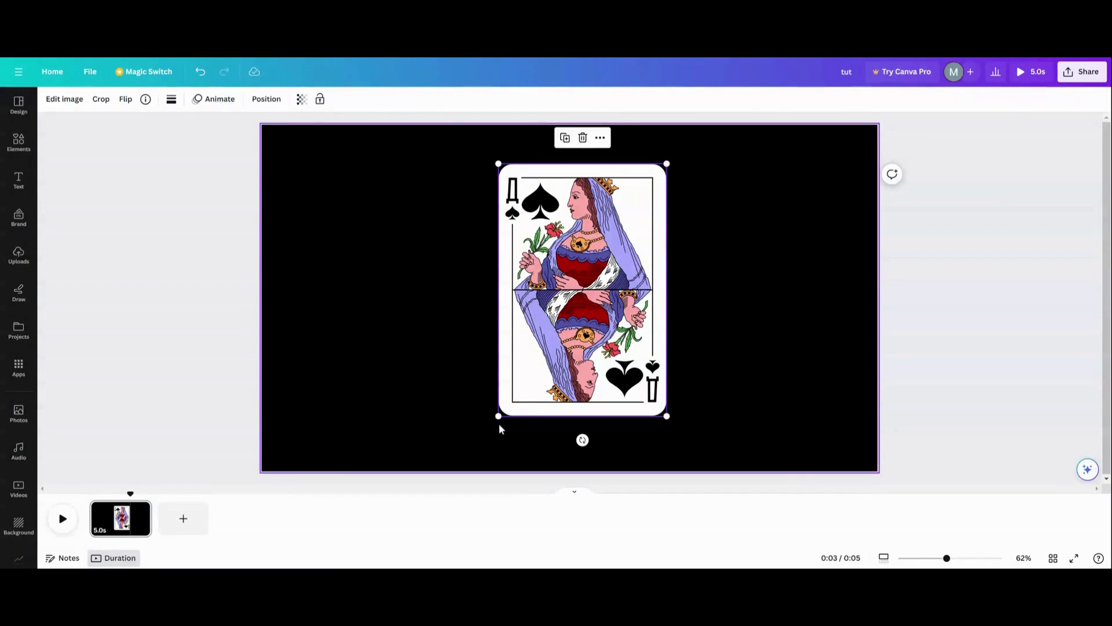
{"action": "left_click_drag", "start_coordinate": [497, 416], "coordinate": [490, 429]}
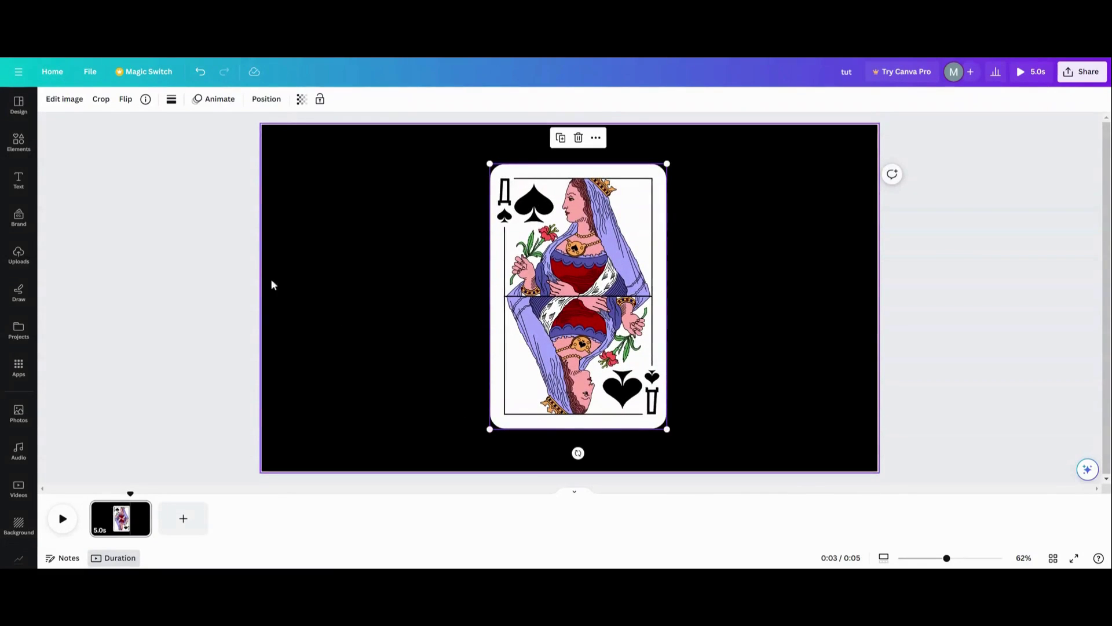
Step: Download the design 'tut' as a 1,920 × 1,080 px PNG instead of MP4 video
{"action": "left_click", "coordinate": [91, 72]}
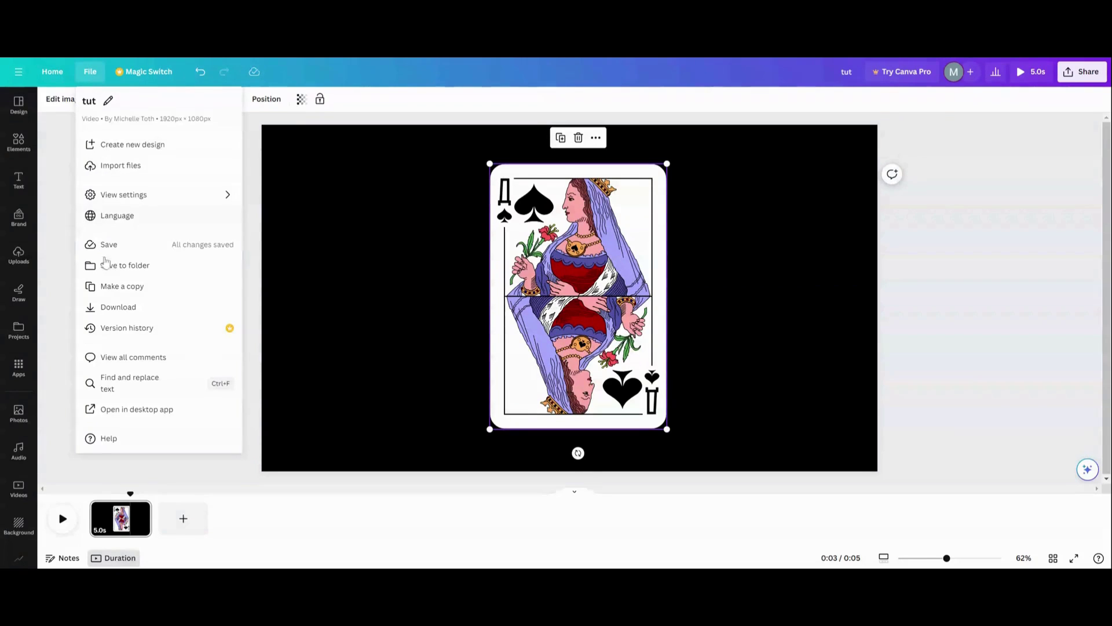
{"action": "left_click", "coordinate": [116, 308]}
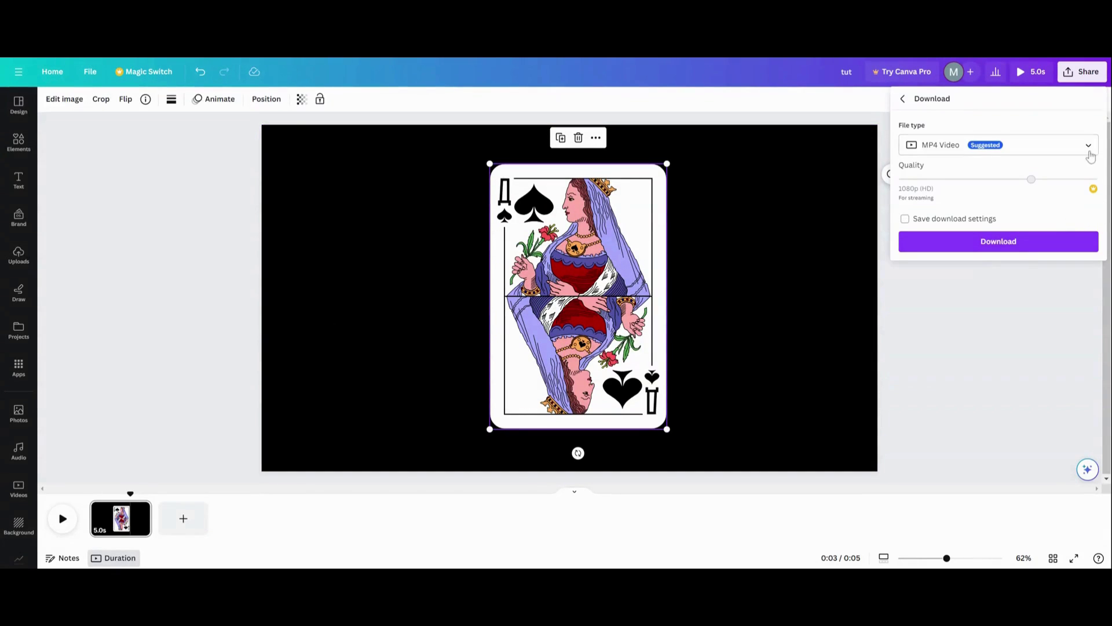
{"action": "left_click", "coordinate": [1089, 153]}
{"action": "scroll", "coordinate": [1031, 191], "scroll_direction": "up", "scroll_amount": 2}
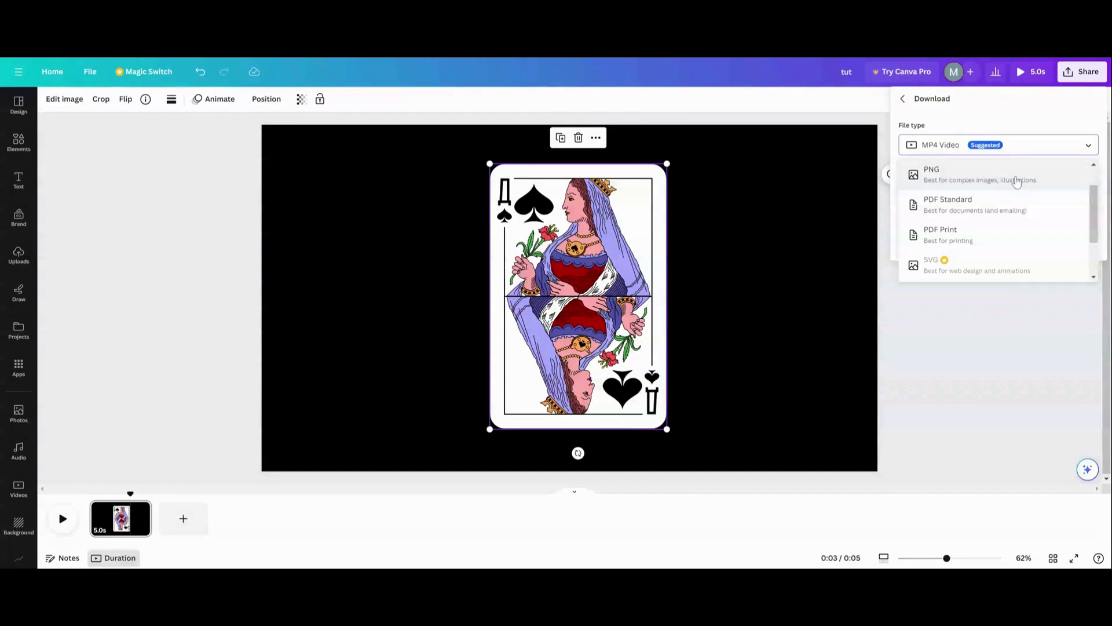
{"action": "left_click", "coordinate": [1017, 182]}
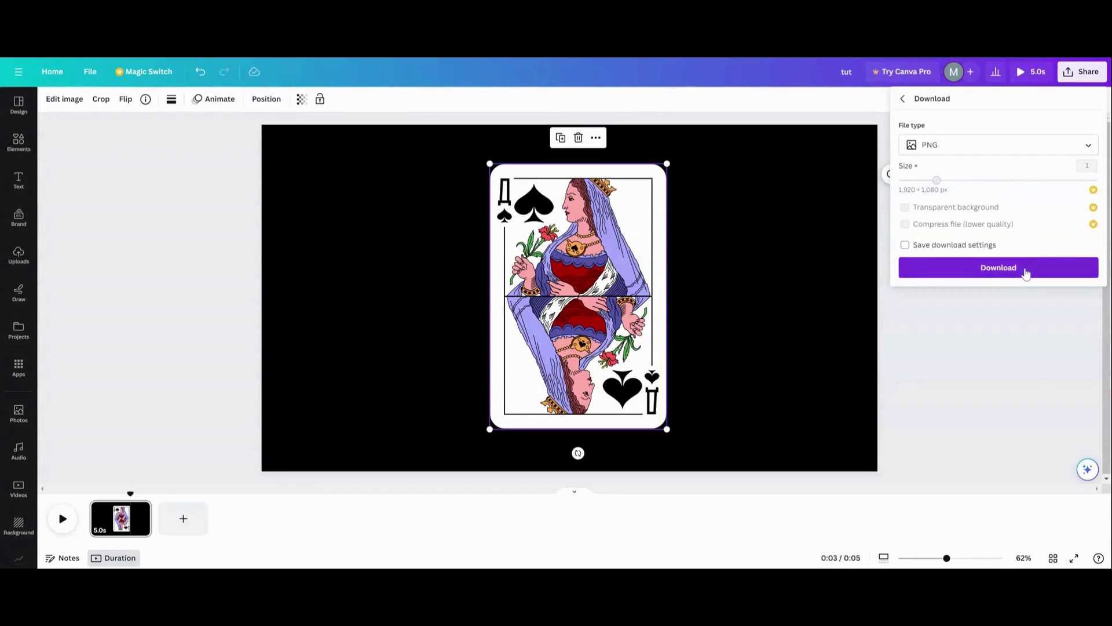
{"action": "left_click", "coordinate": [1023, 270]}
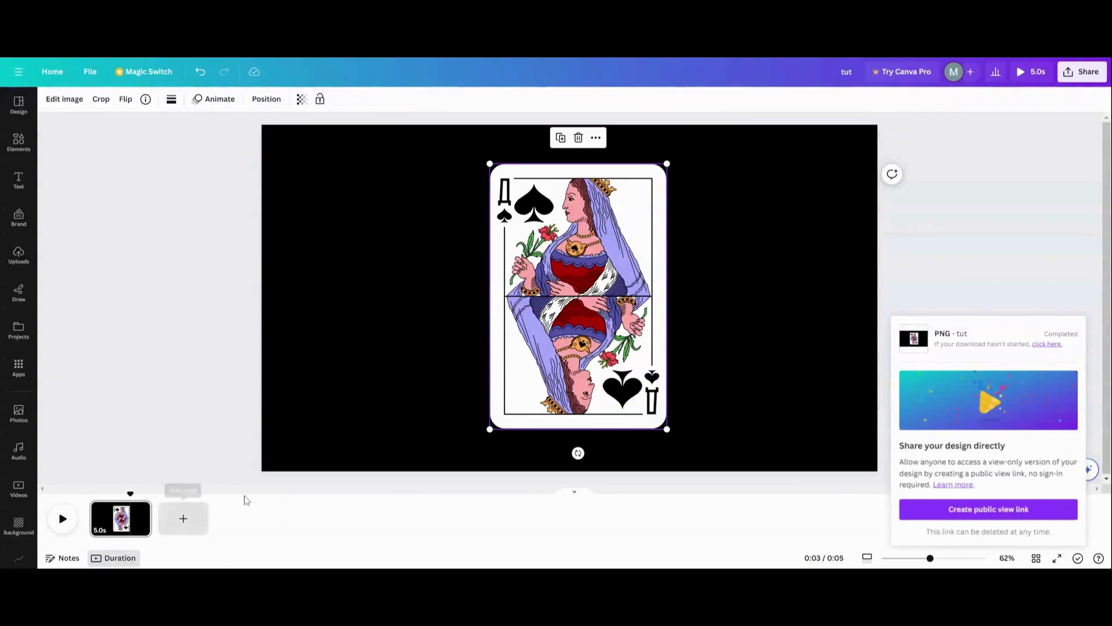
Step: Add a second page and drop the downloaded queen card PNG onto it
{"action": "left_click", "coordinate": [182, 521]}
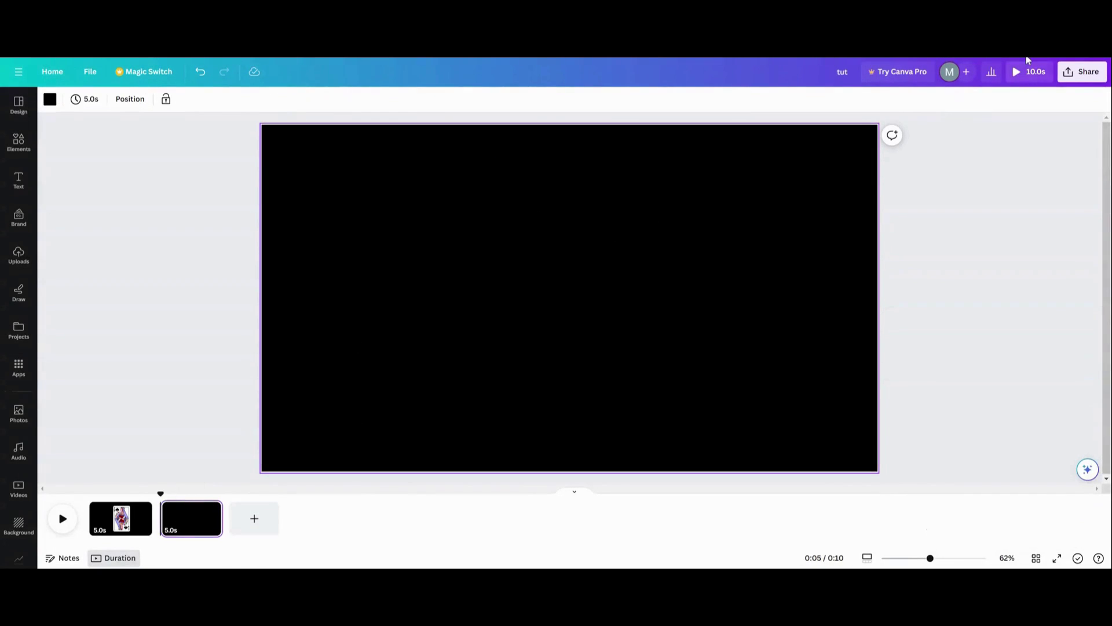
{"action": "left_click_drag", "start_coordinate": [1027, 60], "coordinate": [664, 298]}
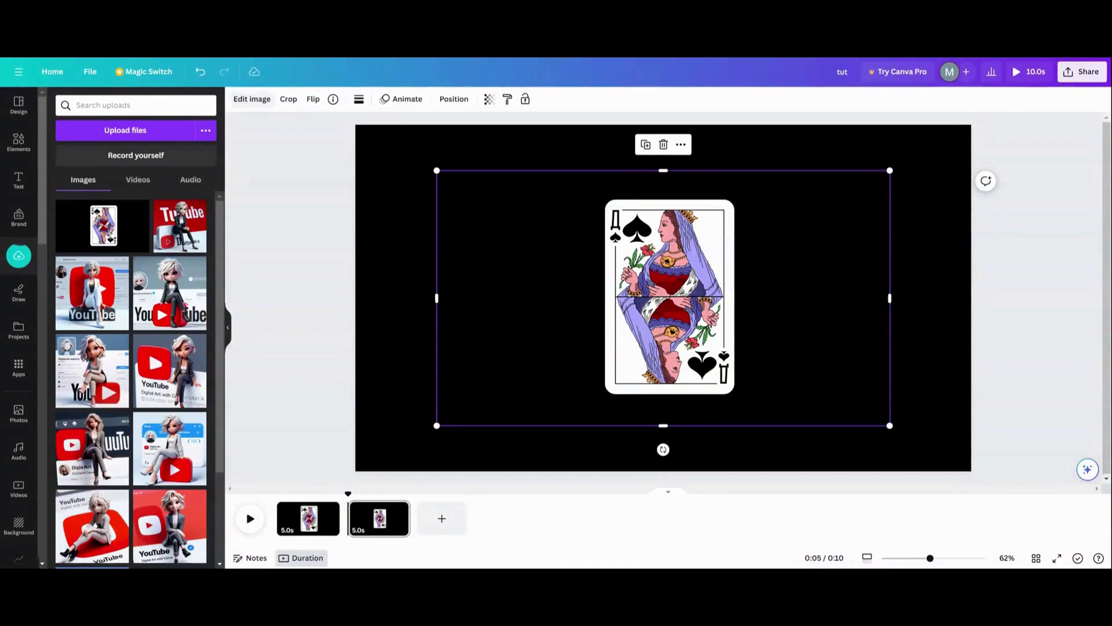
Step: Open Edit image for the card and show all Smartmockups
{"action": "left_click", "coordinate": [250, 103]}
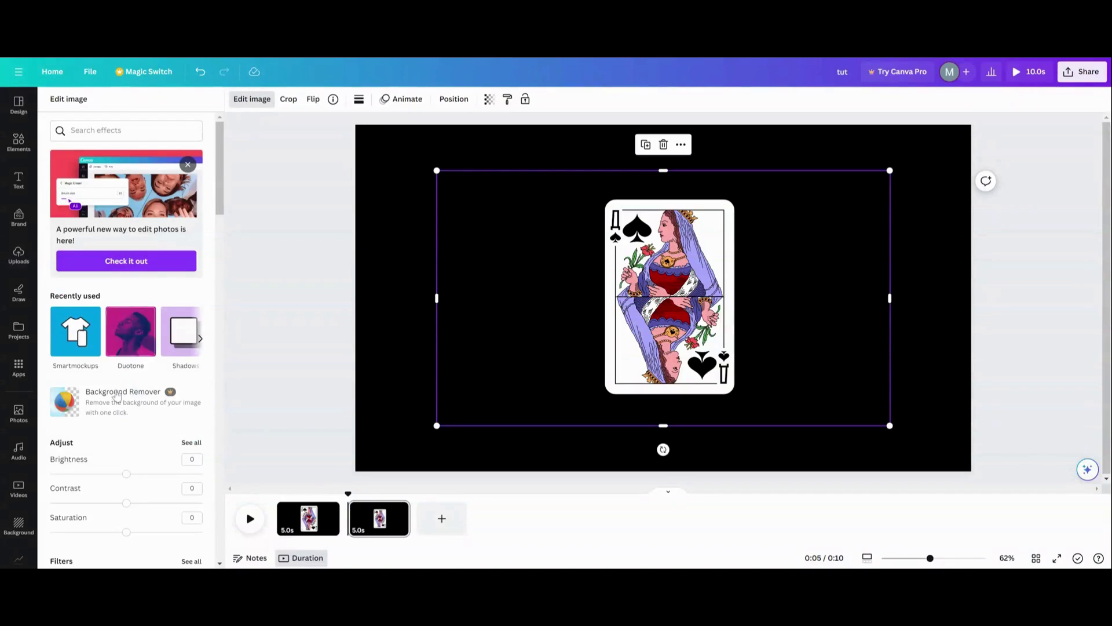
{"action": "scroll", "coordinate": [117, 414], "scroll_direction": "down", "scroll_amount": 2}
{"action": "scroll", "coordinate": [117, 414], "scroll_direction": "down", "scroll_amount": 3}
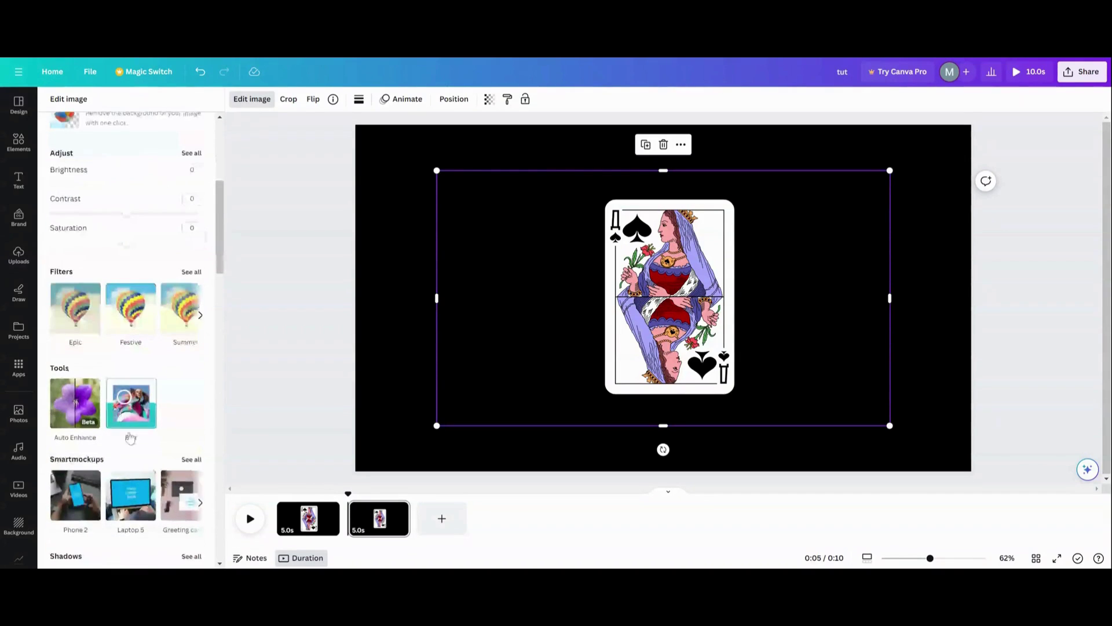
{"action": "left_click", "coordinate": [192, 459]}
Step: Scroll the Smartmockups collection down to the Desktop computer mockups
{"action": "scroll", "coordinate": [174, 445], "scroll_direction": "down", "scroll_amount": 4}
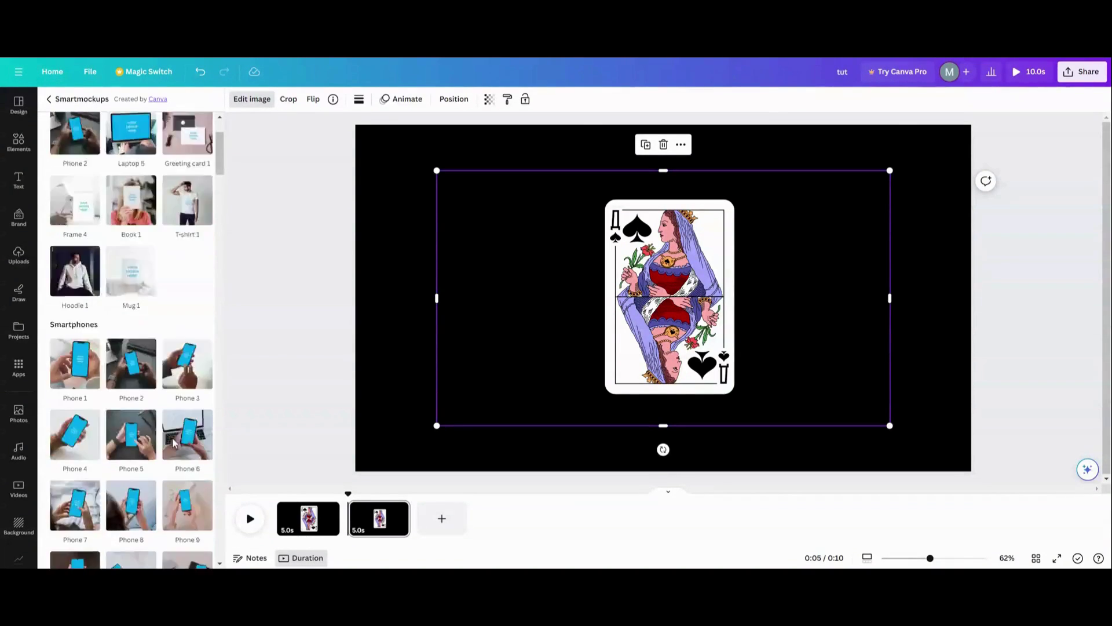
{"action": "scroll", "coordinate": [173, 443], "scroll_direction": "down", "scroll_amount": 4}
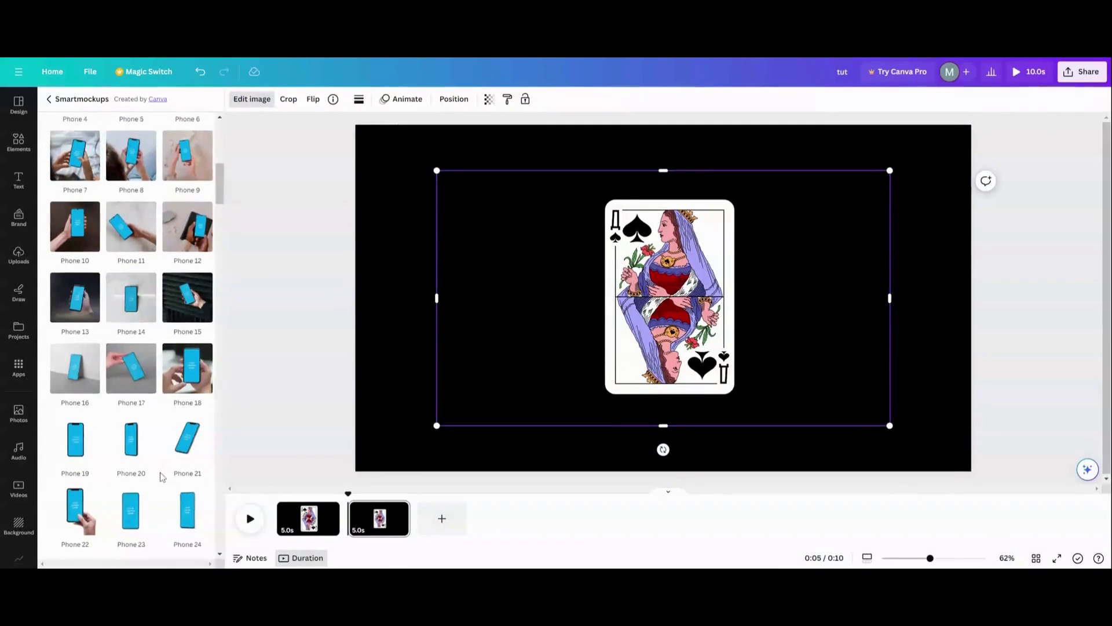
{"action": "scroll", "coordinate": [162, 473], "scroll_direction": "down", "scroll_amount": 1}
{"action": "scroll", "coordinate": [163, 464], "scroll_direction": "down", "scroll_amount": 1}
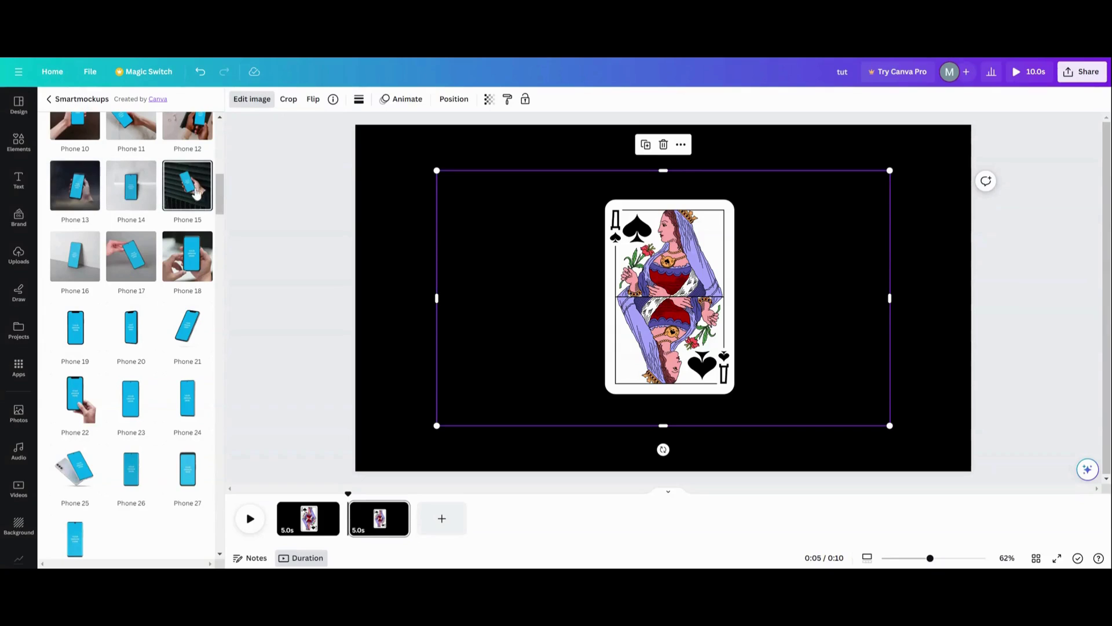
{"action": "scroll", "coordinate": [138, 395], "scroll_direction": "down", "scroll_amount": 4}
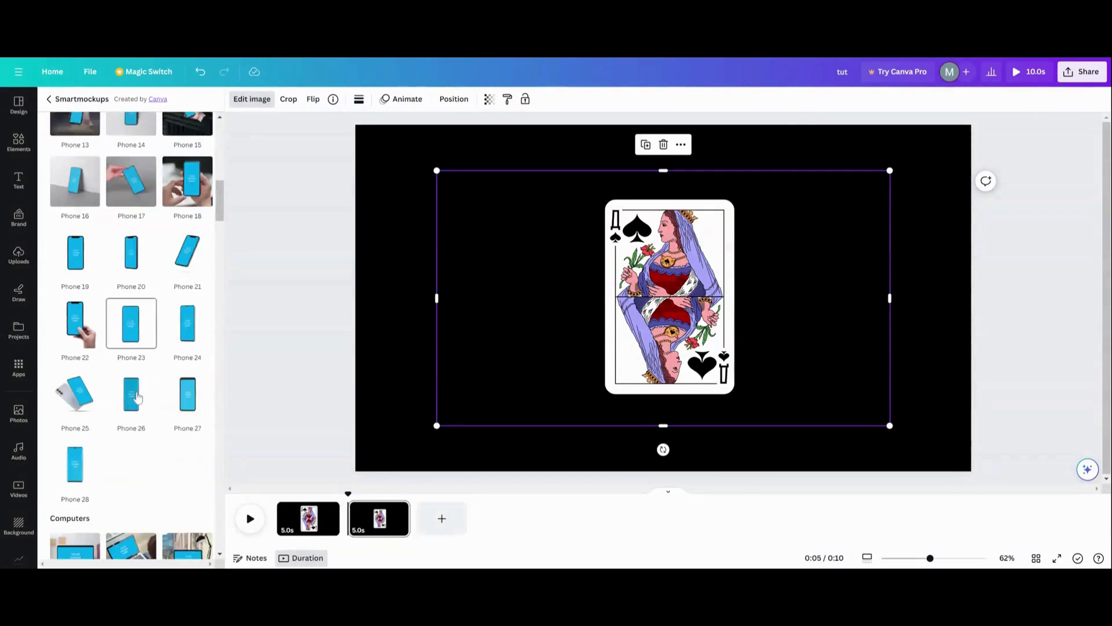
{"action": "scroll", "coordinate": [138, 396], "scroll_direction": "down", "scroll_amount": 3}
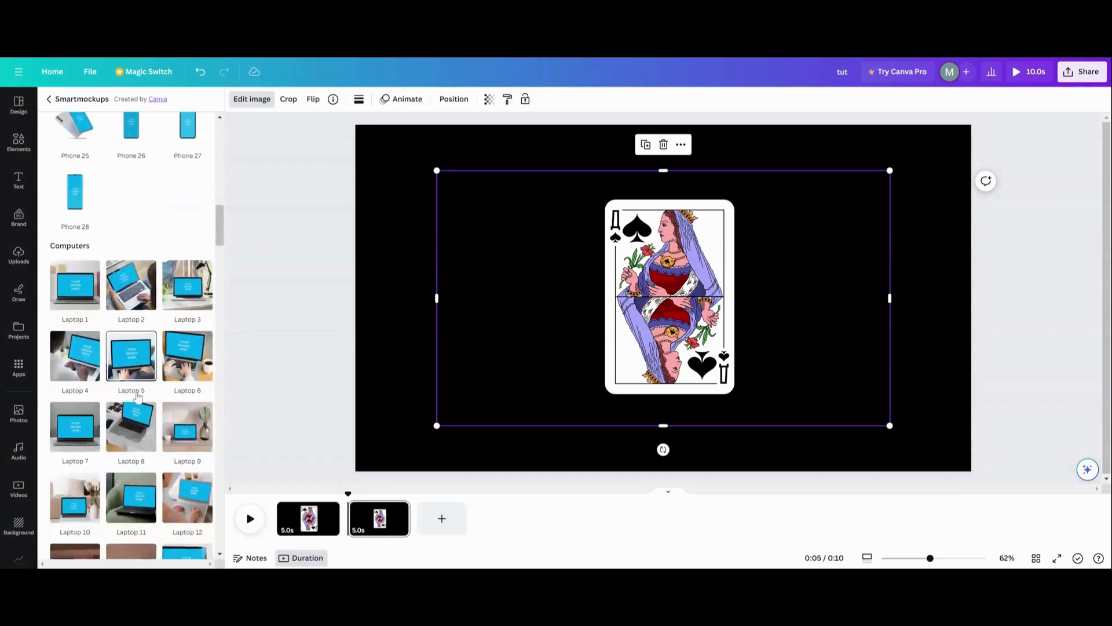
{"action": "scroll", "coordinate": [137, 396], "scroll_direction": "down", "scroll_amount": 4}
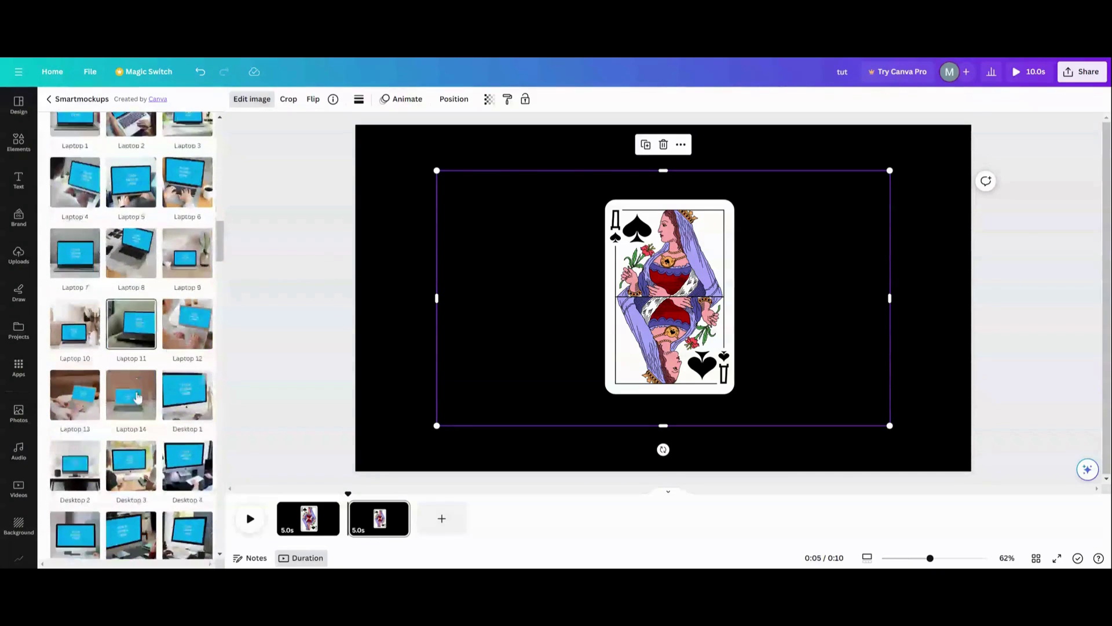
{"action": "scroll", "coordinate": [138, 396], "scroll_direction": "down", "scroll_amount": 1}
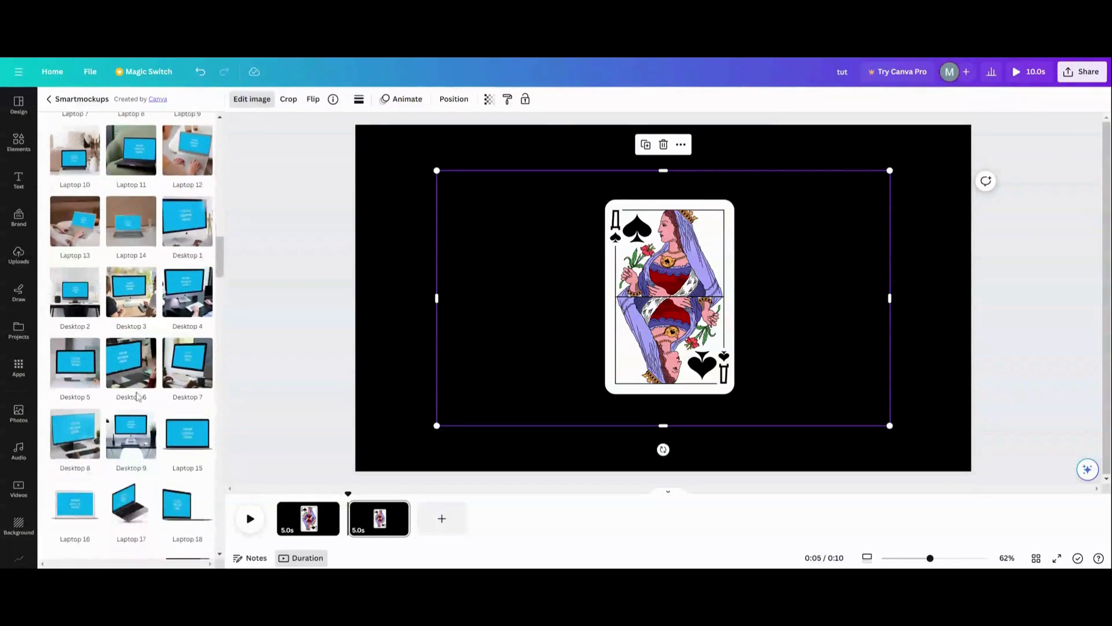
{"action": "scroll", "coordinate": [137, 396], "scroll_direction": "down", "scroll_amount": 1}
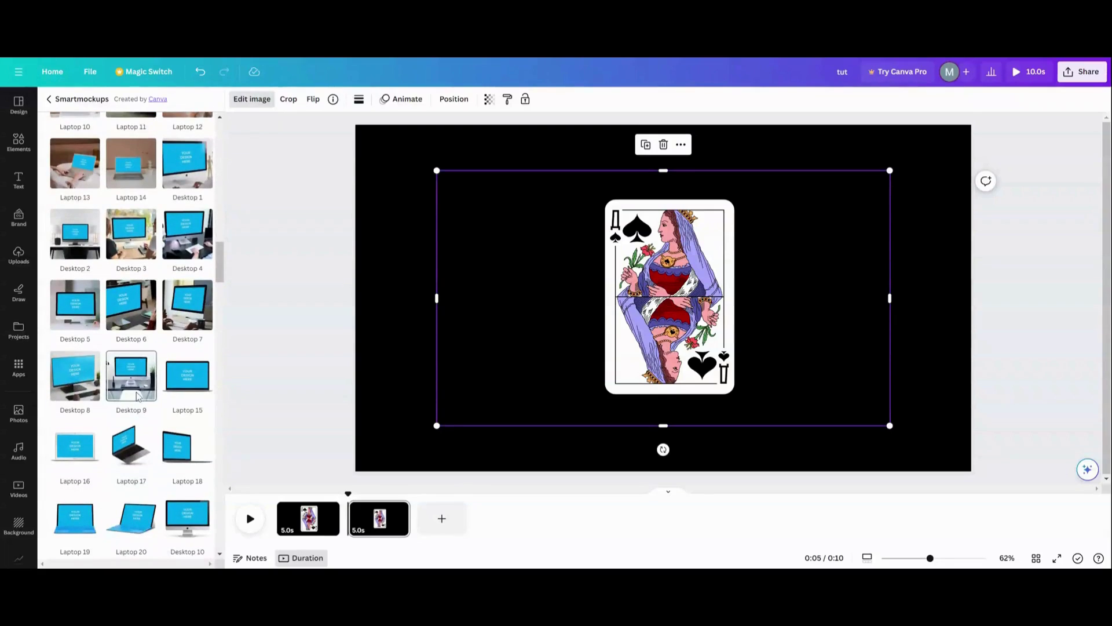
Step: Apply the Desktop 7 mockup and crop the photo down to just the tilted card
{"action": "left_click", "coordinate": [188, 309]}
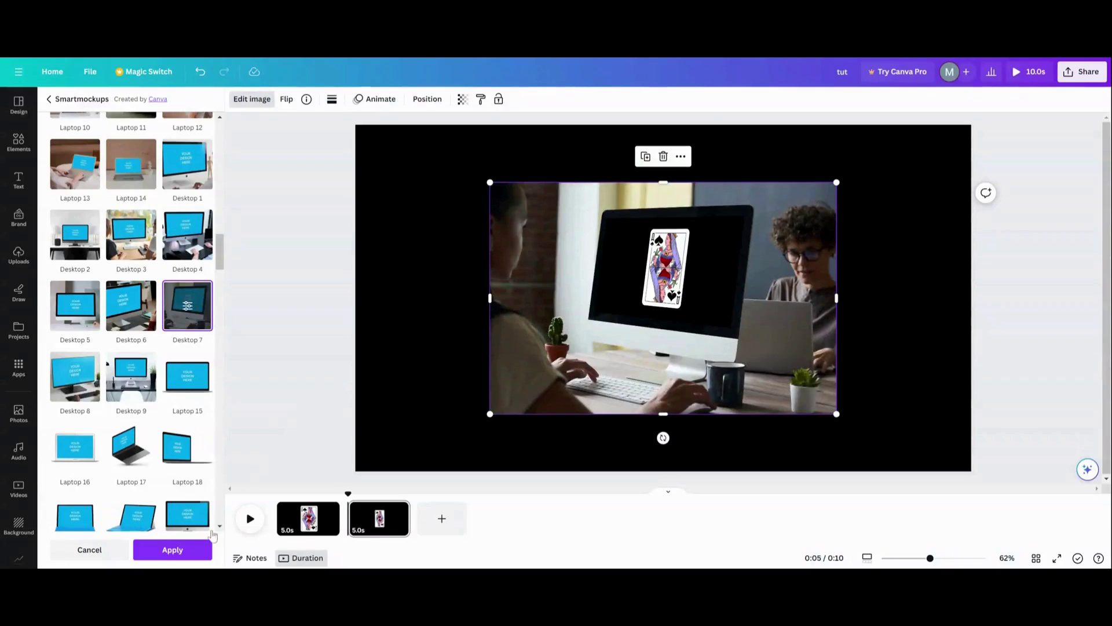
{"action": "left_click", "coordinate": [200, 549]}
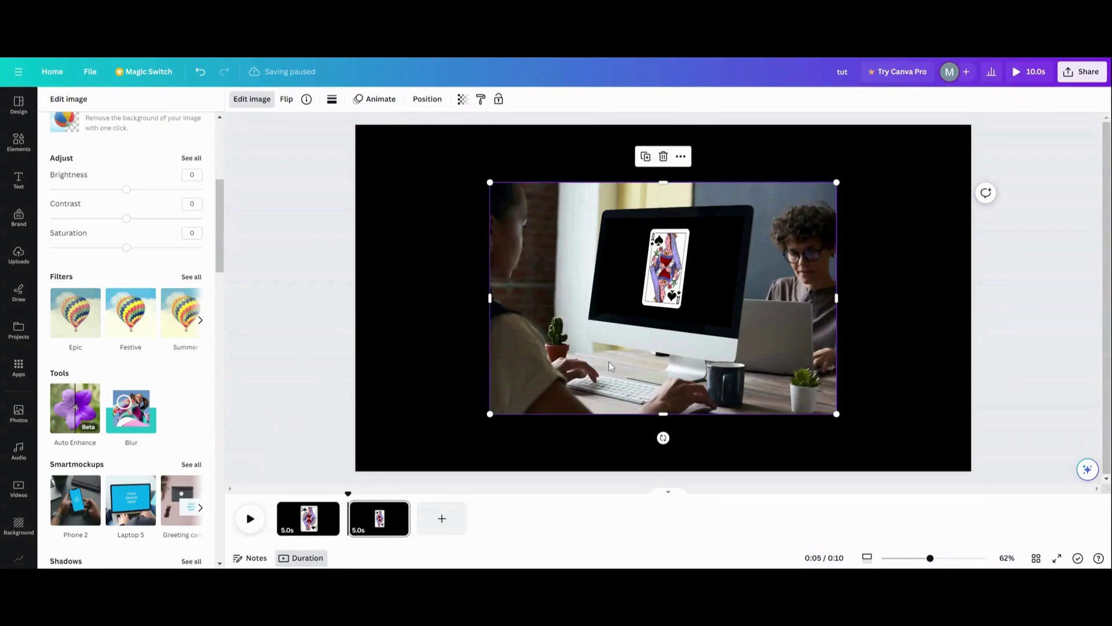
{"action": "left_click_drag", "start_coordinate": [834, 298], "coordinate": [724, 289]}
{"action": "left_click_drag", "start_coordinate": [607, 181], "coordinate": [607, 222]}
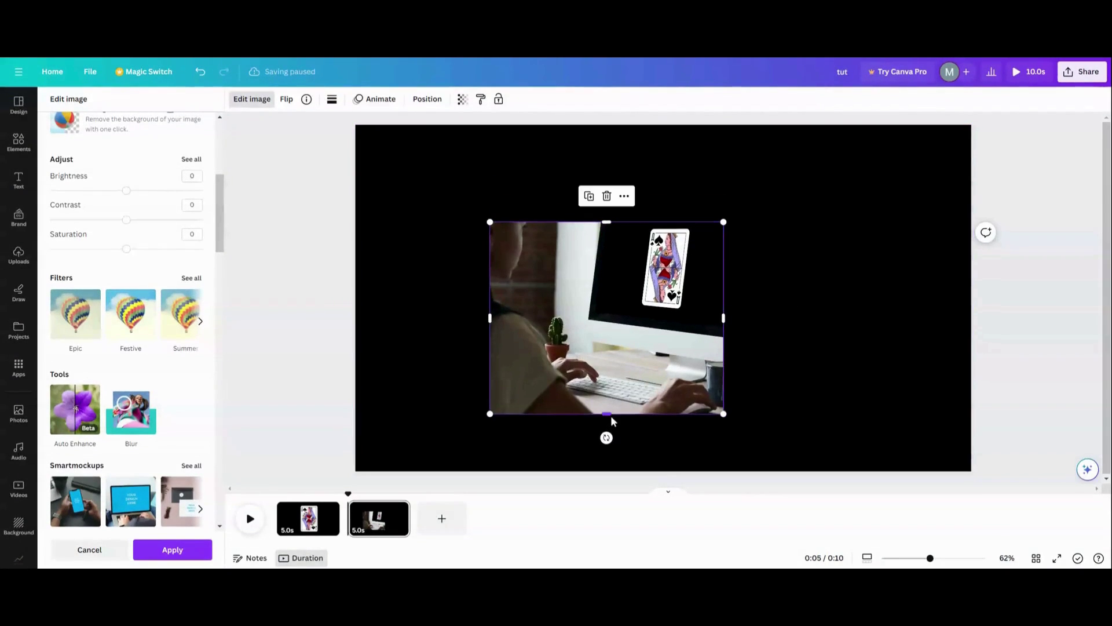
{"action": "left_click_drag", "start_coordinate": [610, 415], "coordinate": [609, 317]}
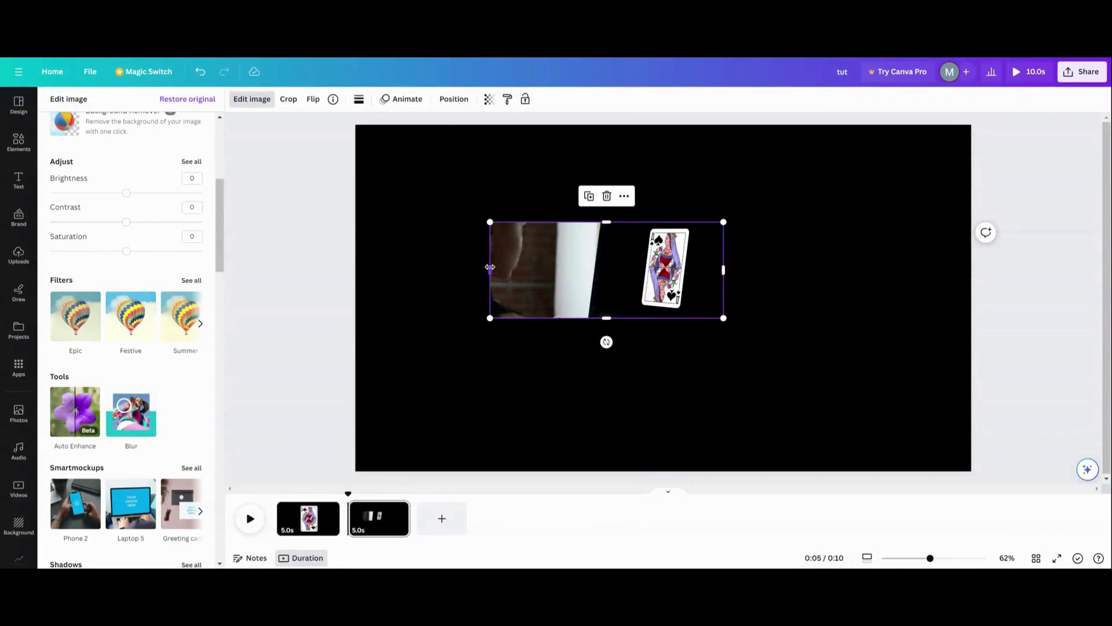
{"action": "left_click_drag", "start_coordinate": [490, 267], "coordinate": [612, 272]}
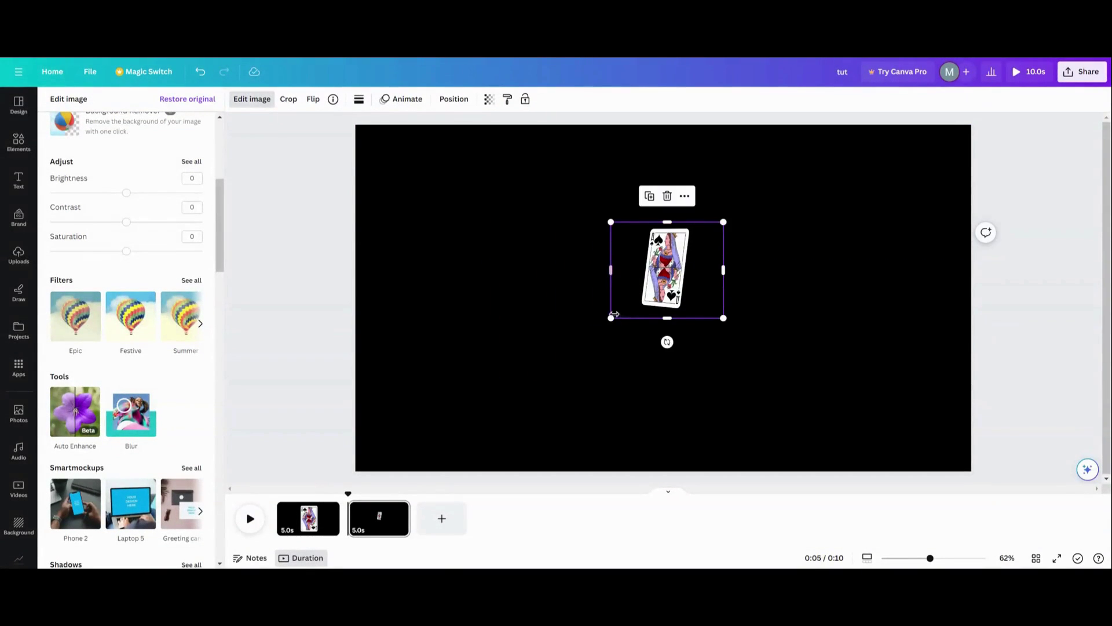
Step: Enlarge the cropped card toward both corners and nudge it slightly left
{"action": "left_click_drag", "start_coordinate": [610, 319], "coordinate": [514, 400]}
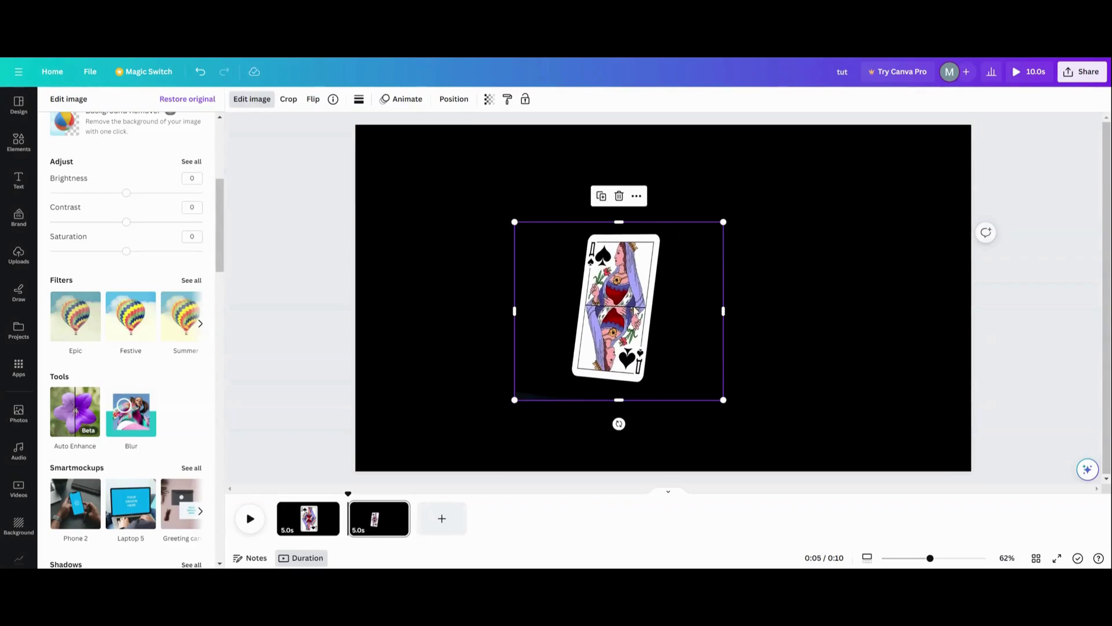
{"action": "left_click_drag", "start_coordinate": [729, 217], "coordinate": [771, 182]}
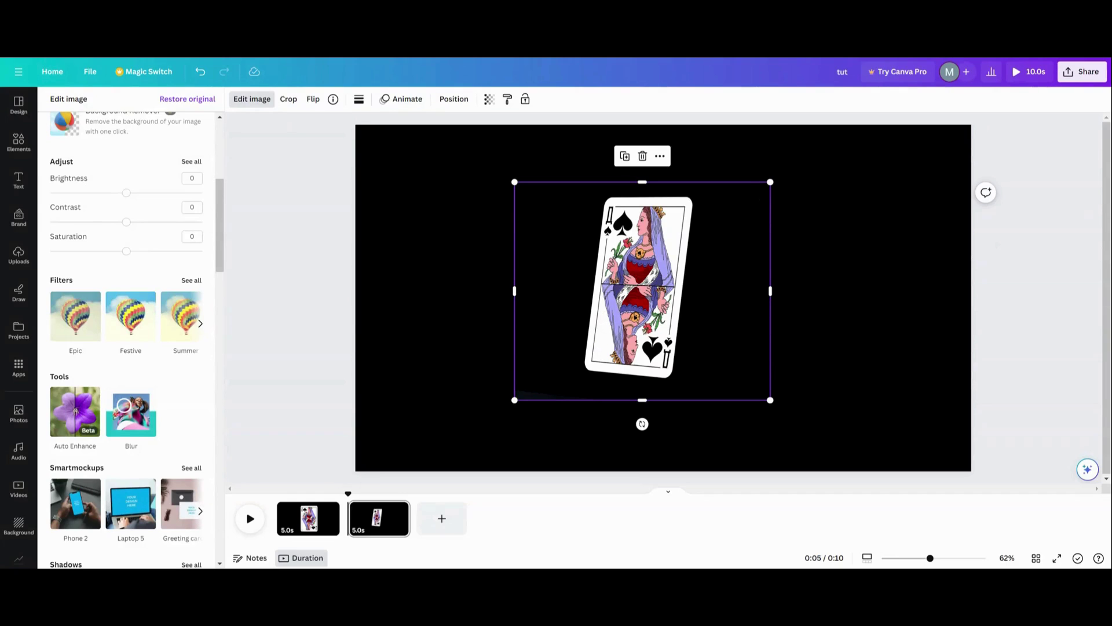
{"action": "left_click_drag", "start_coordinate": [713, 345], "coordinate": [702, 345]}
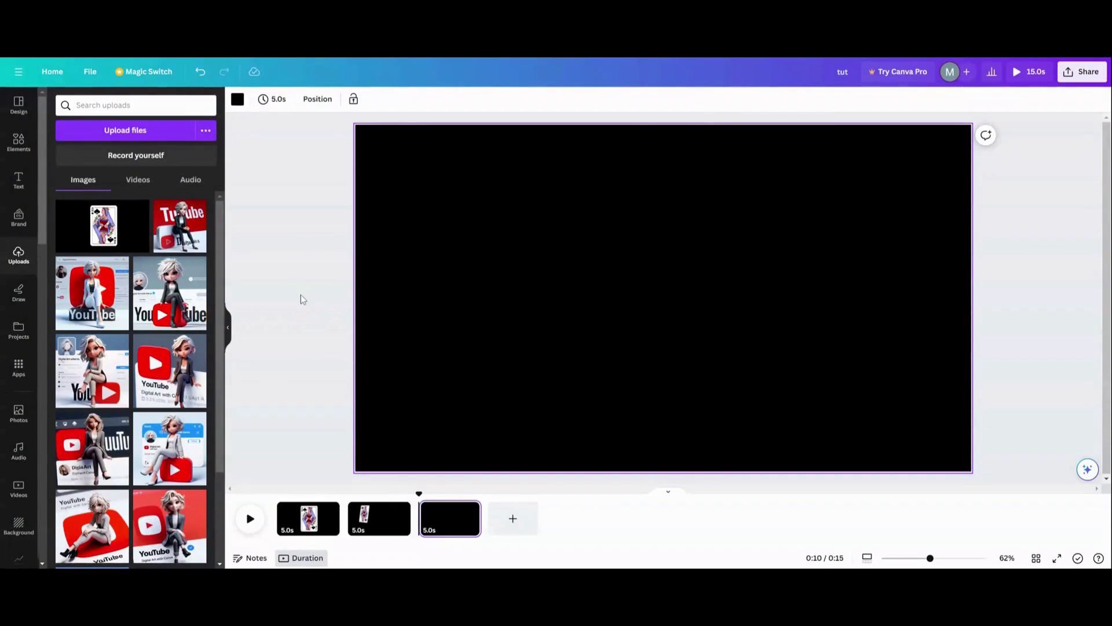
Step: Add the YouTube girl portrait from Uploads to page 3 and open its image effects
{"action": "left_click", "coordinate": [145, 325]}
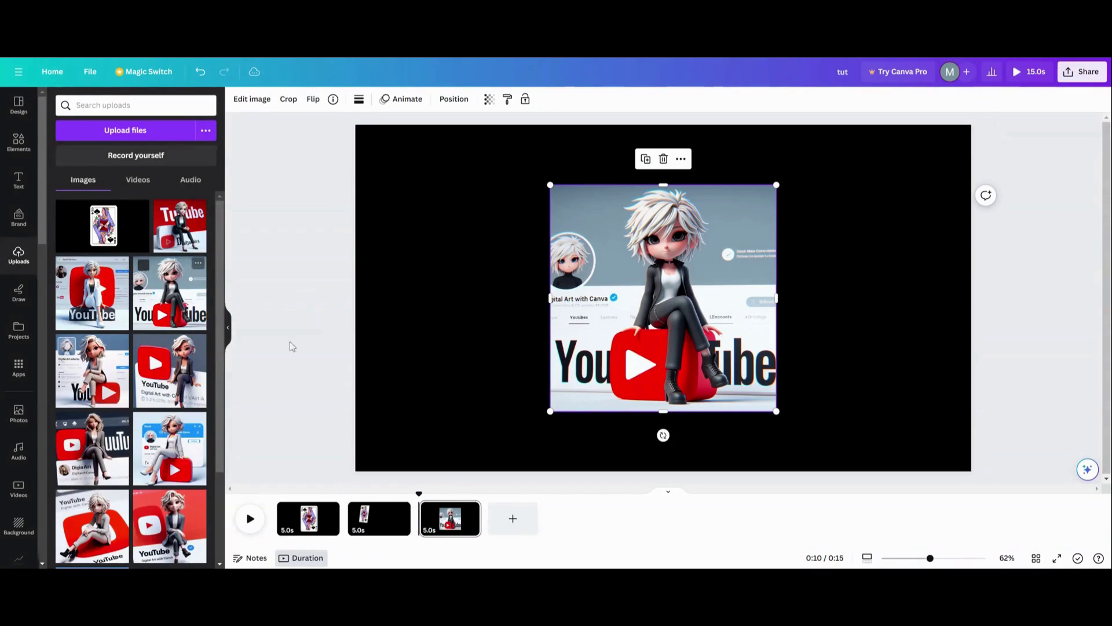
{"action": "left_click", "coordinate": [252, 99]}
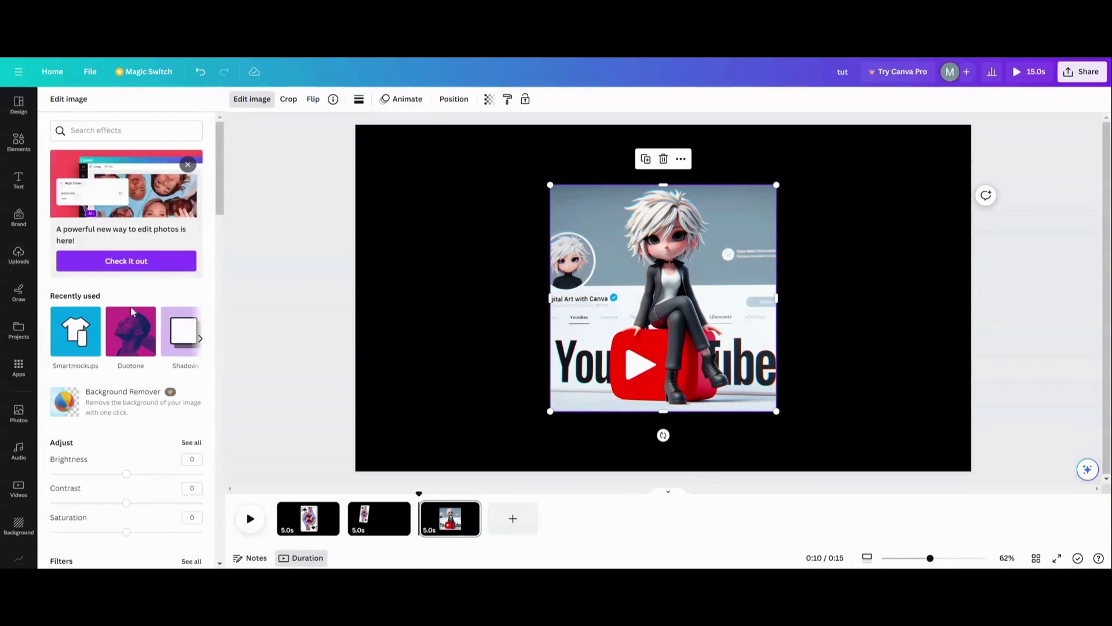
{"action": "scroll", "coordinate": [117, 406], "scroll_direction": "down", "scroll_amount": 3}
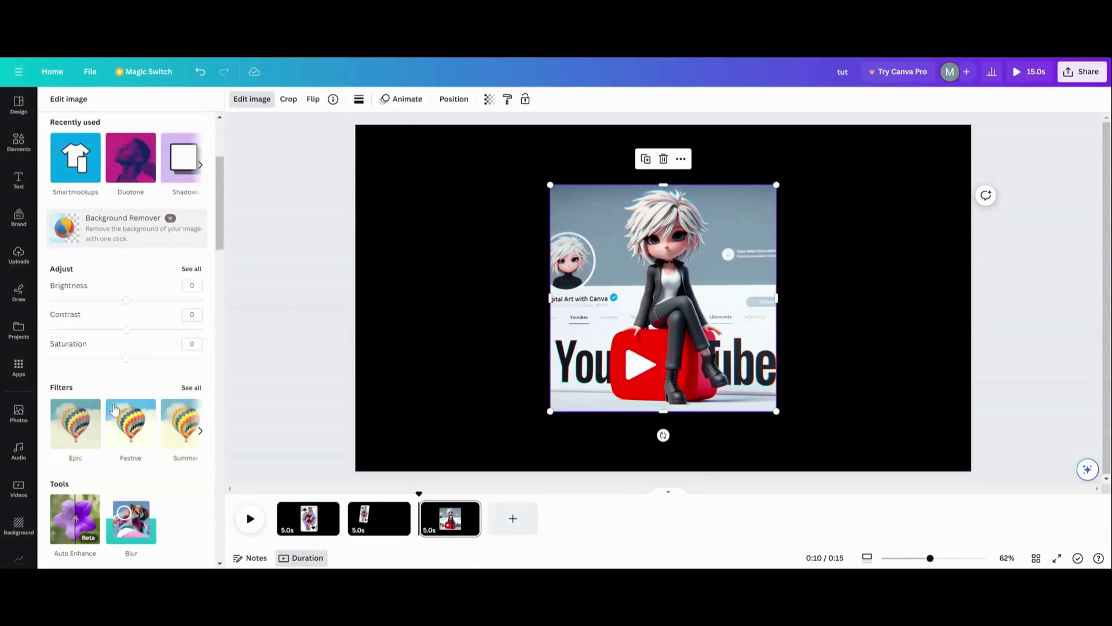
{"action": "scroll", "coordinate": [116, 411], "scroll_direction": "down", "scroll_amount": 6}
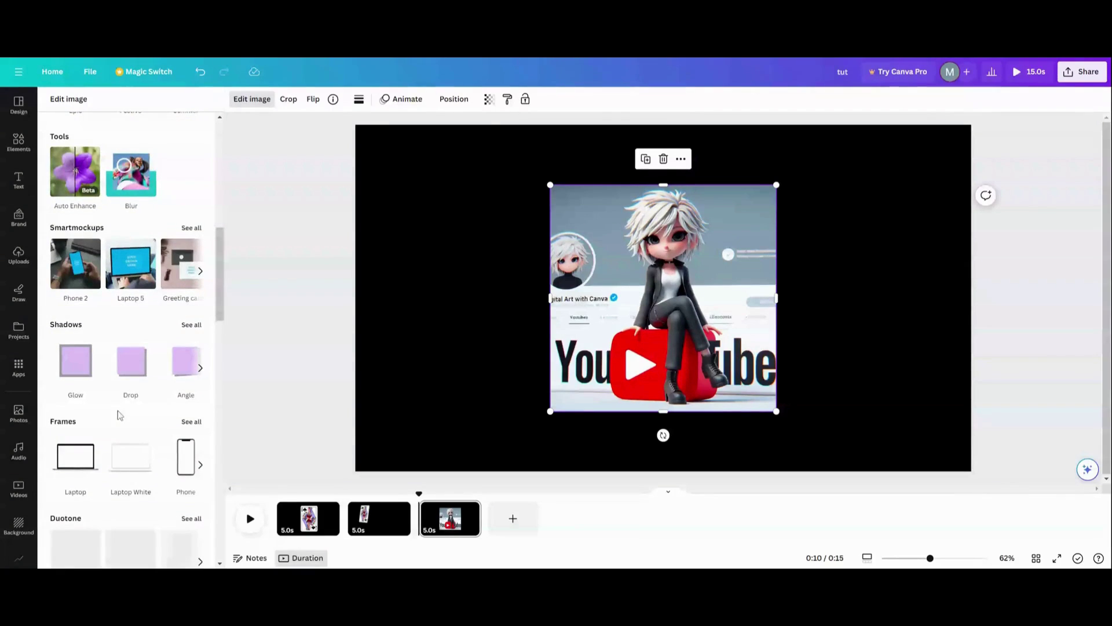
{"action": "scroll", "coordinate": [119, 415], "scroll_direction": "down", "scroll_amount": 1}
{"action": "scroll", "coordinate": [125, 385], "scroll_direction": "up", "scroll_amount": 1}
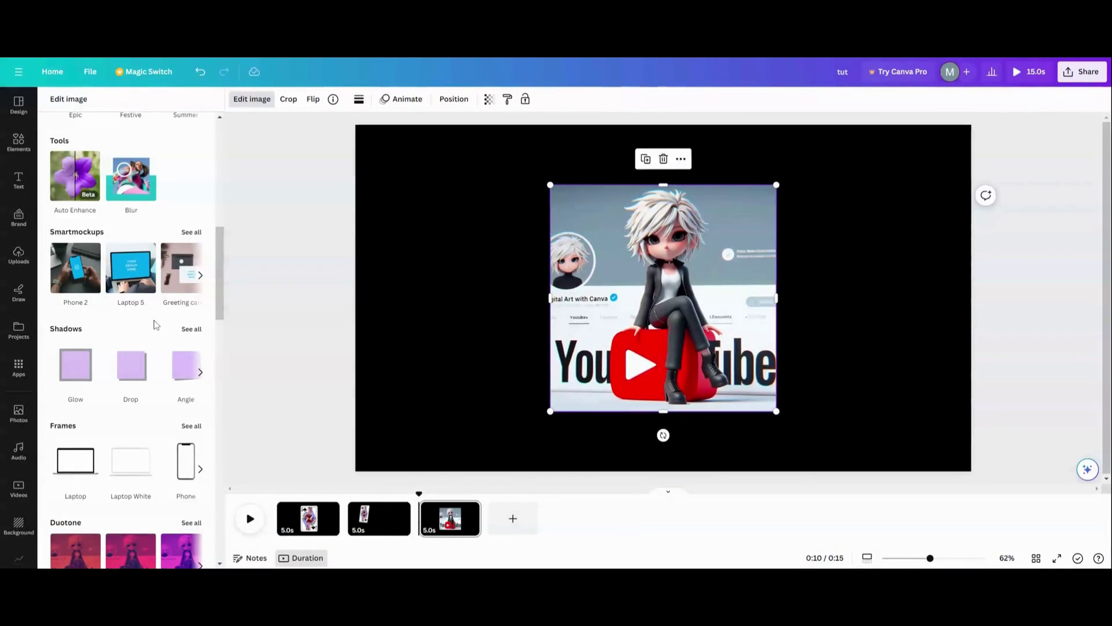
Step: Apply the Desktop 12 Smartmockup to the YouTube portrait
{"action": "left_click", "coordinate": [189, 238]}
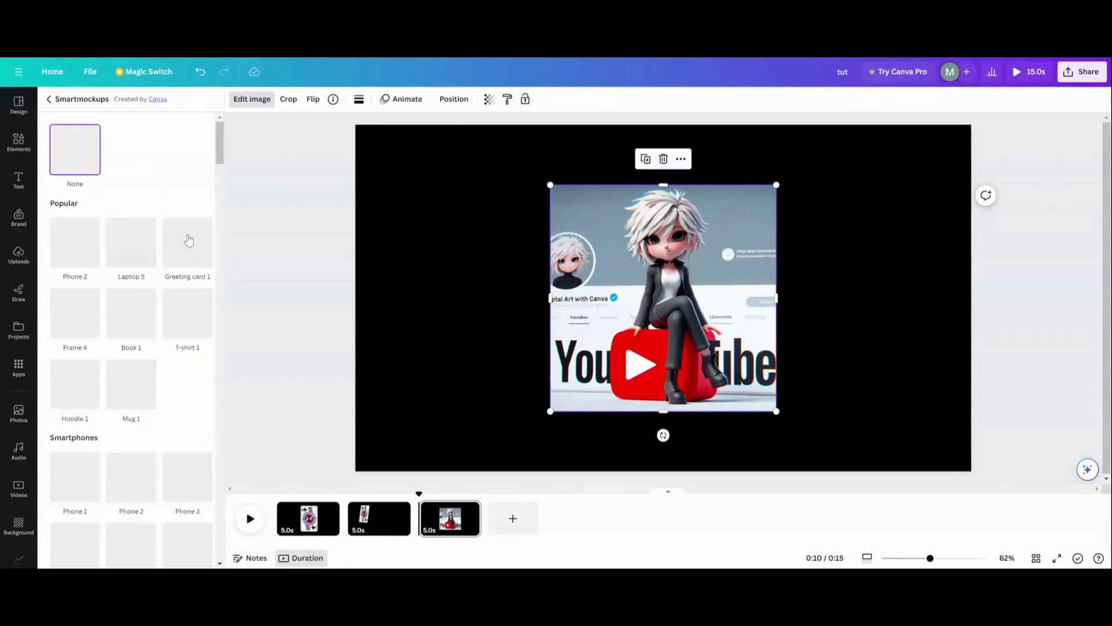
{"action": "scroll", "coordinate": [163, 348], "scroll_direction": "down", "scroll_amount": 8}
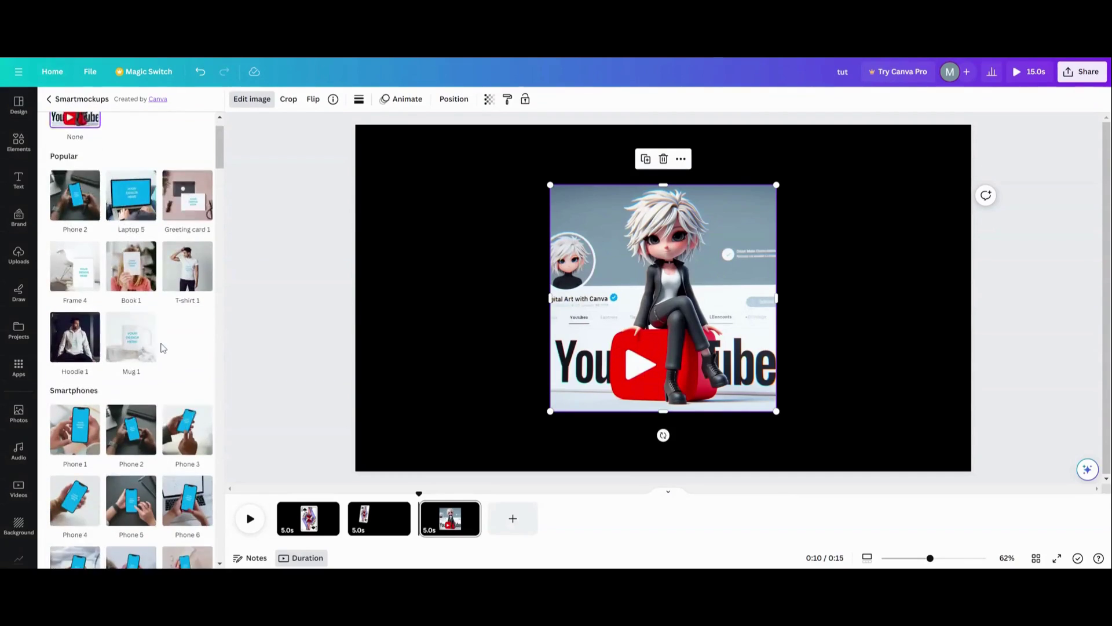
{"action": "scroll", "coordinate": [163, 348], "scroll_direction": "down", "scroll_amount": 7}
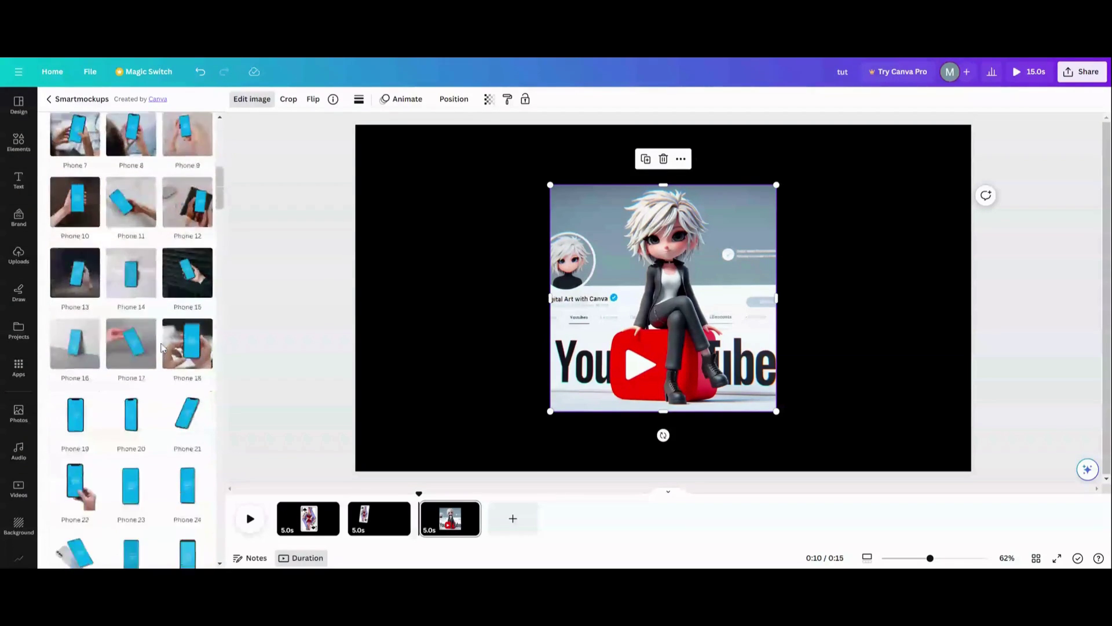
{"action": "scroll", "coordinate": [158, 356], "scroll_direction": "down", "scroll_amount": 8}
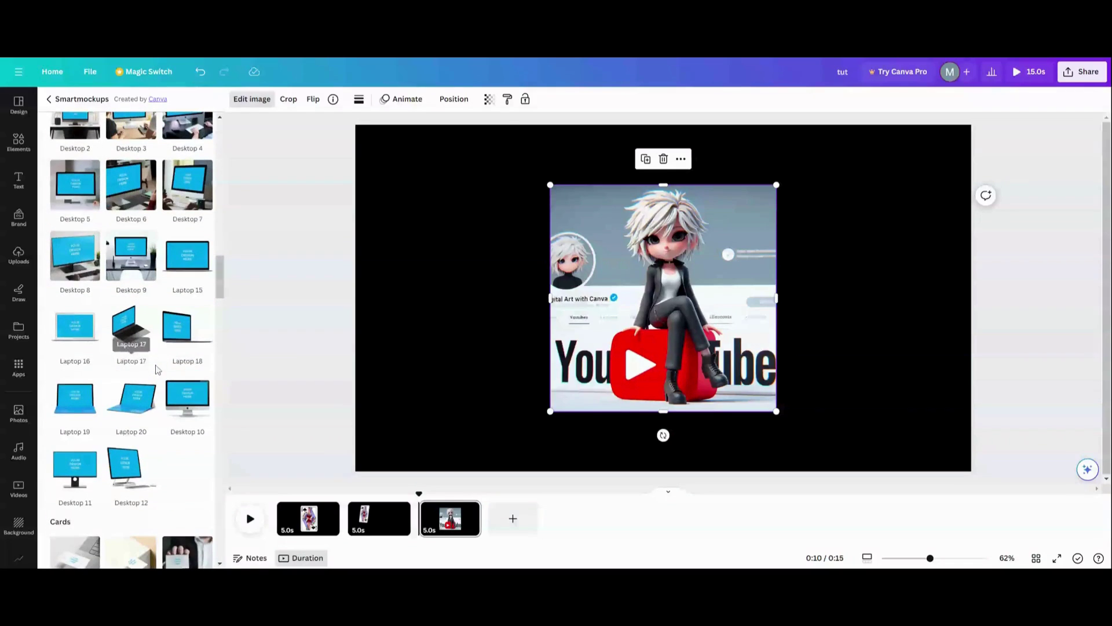
{"action": "scroll", "coordinate": [158, 359], "scroll_direction": "down", "scroll_amount": 2}
{"action": "scroll", "coordinate": [157, 369], "scroll_direction": "down", "scroll_amount": 2}
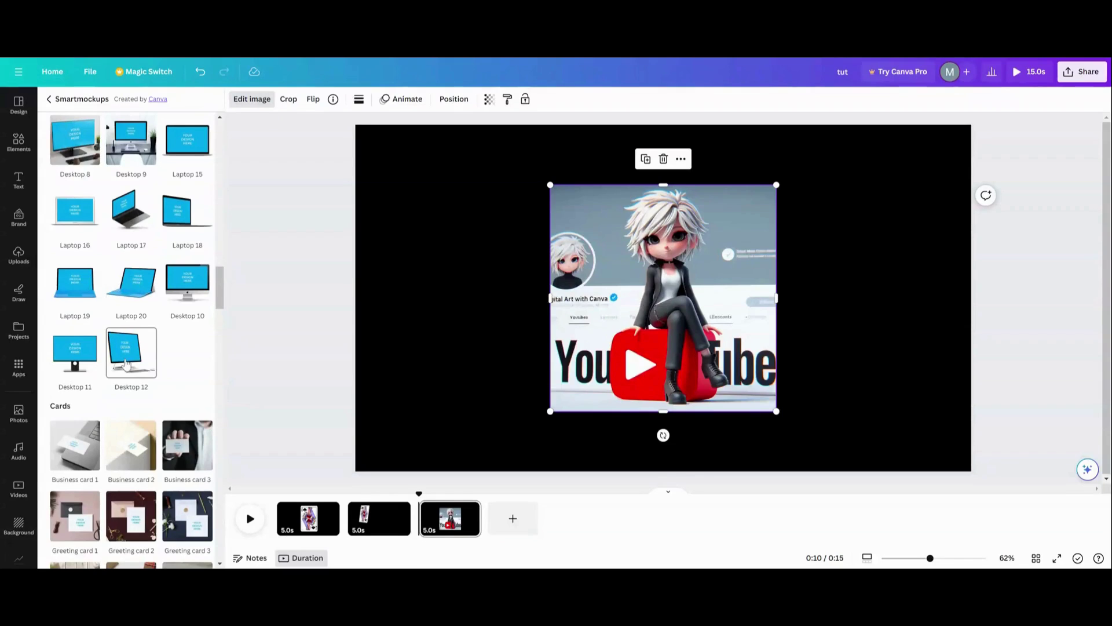
{"action": "left_click", "coordinate": [126, 363]}
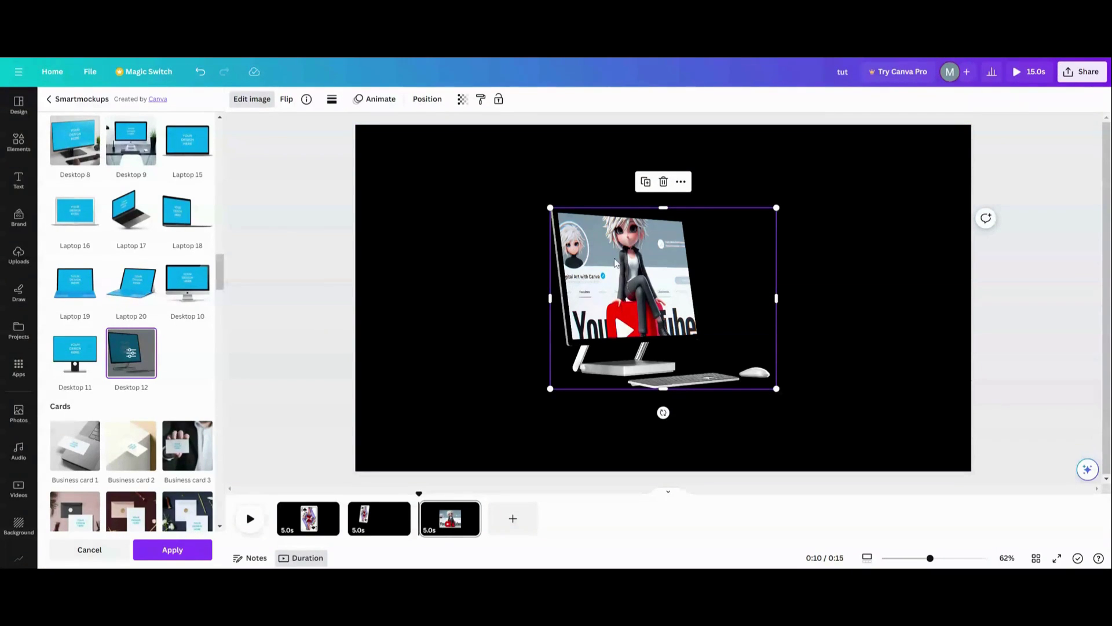
Step: Set the Desktop 12 mockup crop to Custom with size 63
{"action": "left_click", "coordinate": [130, 358]}
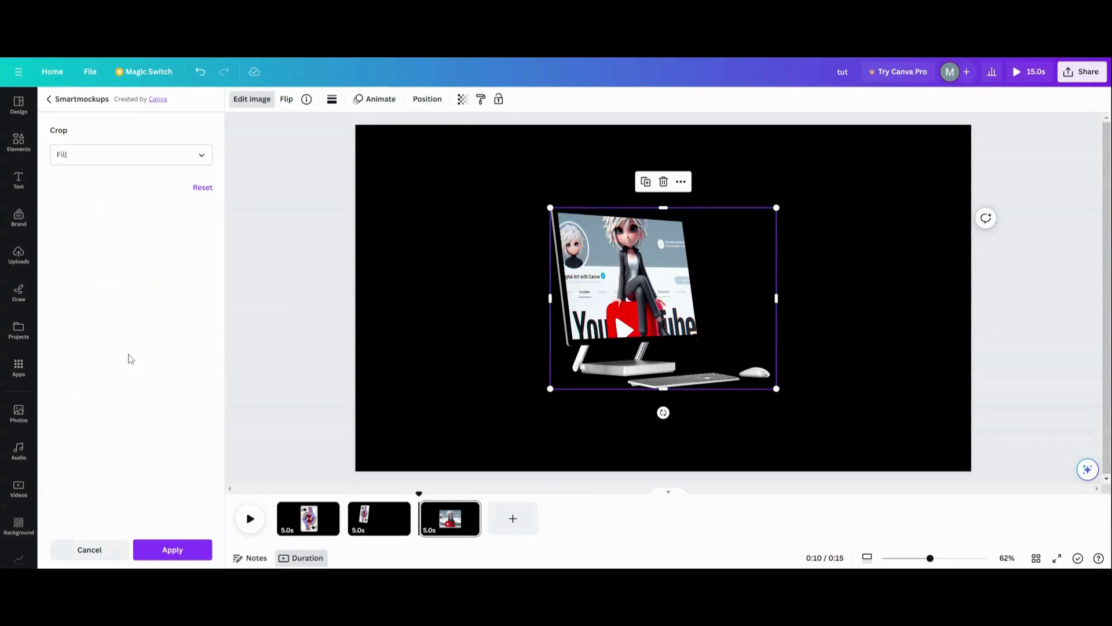
{"action": "left_click", "coordinate": [202, 165]}
{"action": "left_click", "coordinate": [99, 227]}
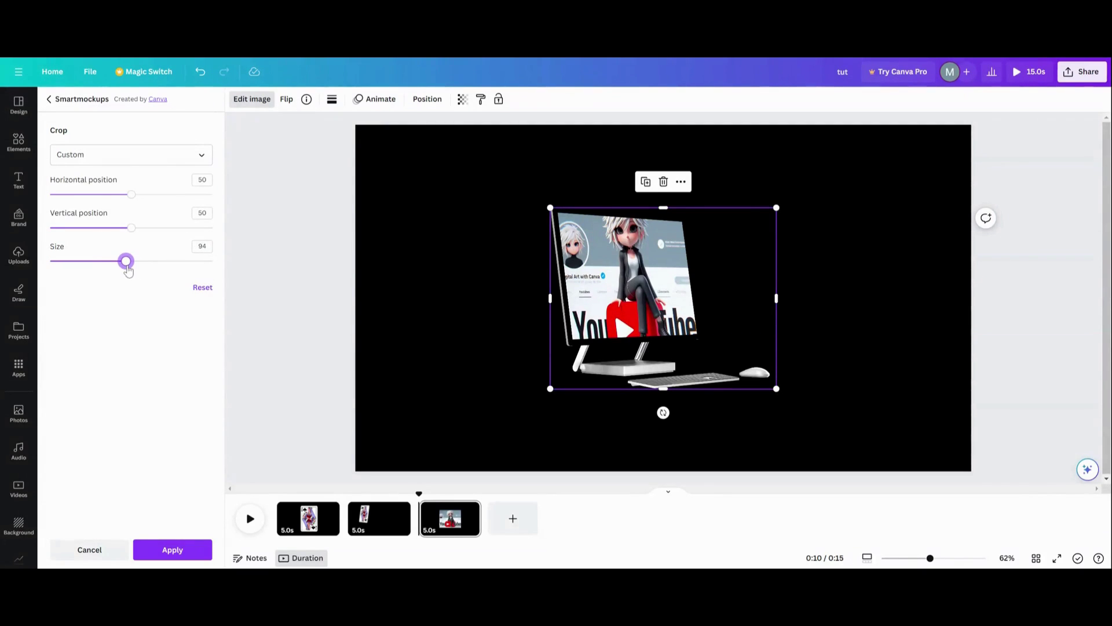
{"action": "left_click_drag", "start_coordinate": [127, 268], "coordinate": [103, 270]}
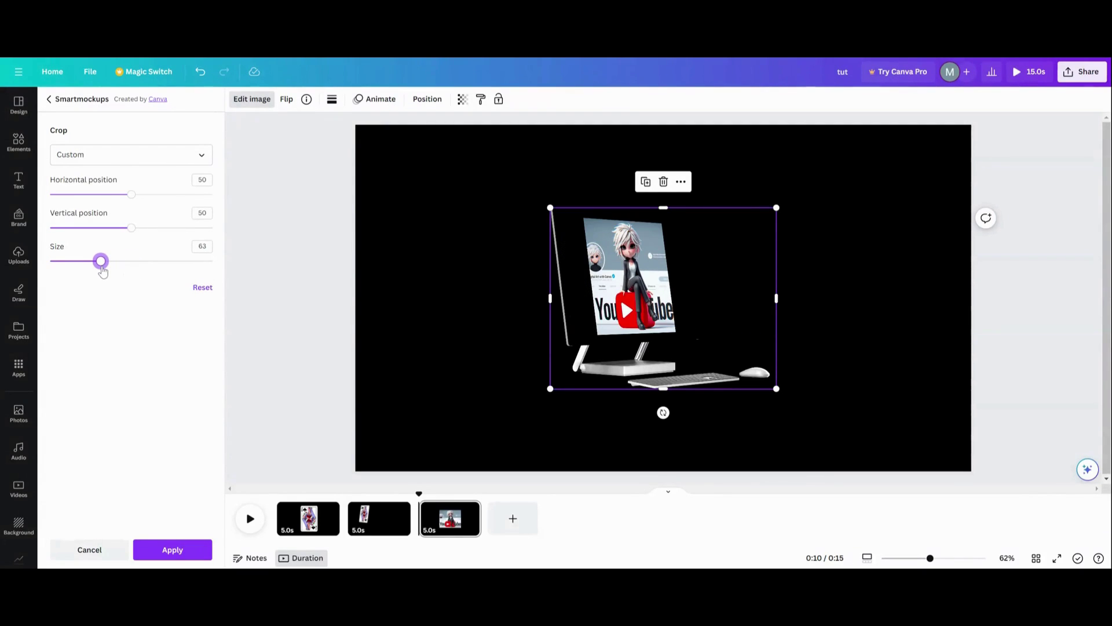
{"action": "left_click", "coordinate": [449, 288]}
Step: Crop the mockup to the screen, removing the stand, keyboard and side margins
{"action": "left_click", "coordinate": [572, 258]}
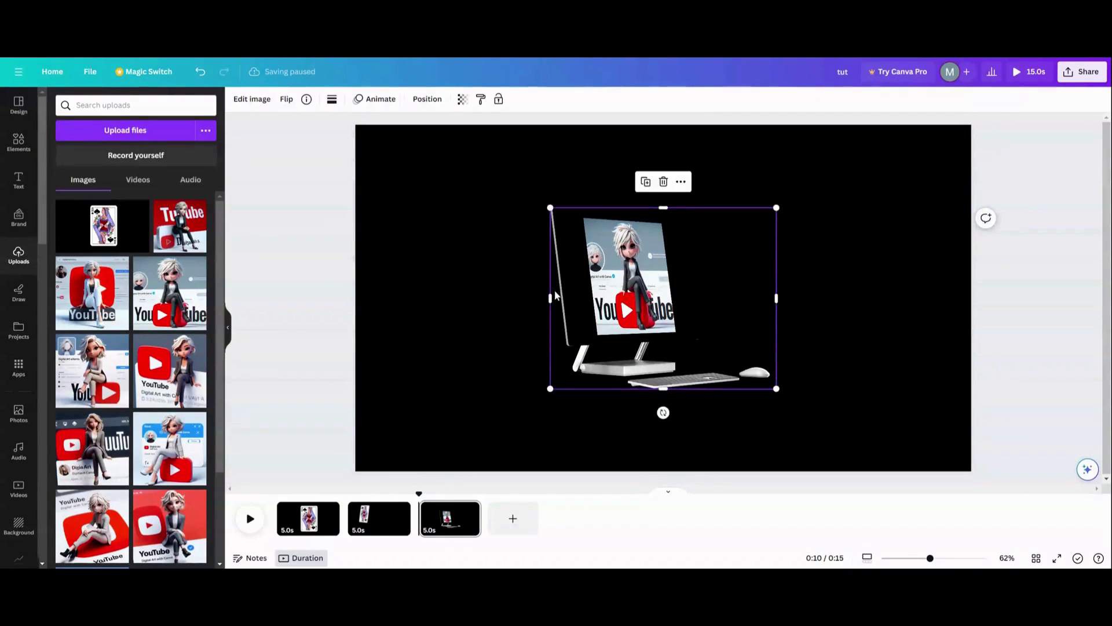
{"action": "left_click_drag", "start_coordinate": [548, 296], "coordinate": [572, 297]}
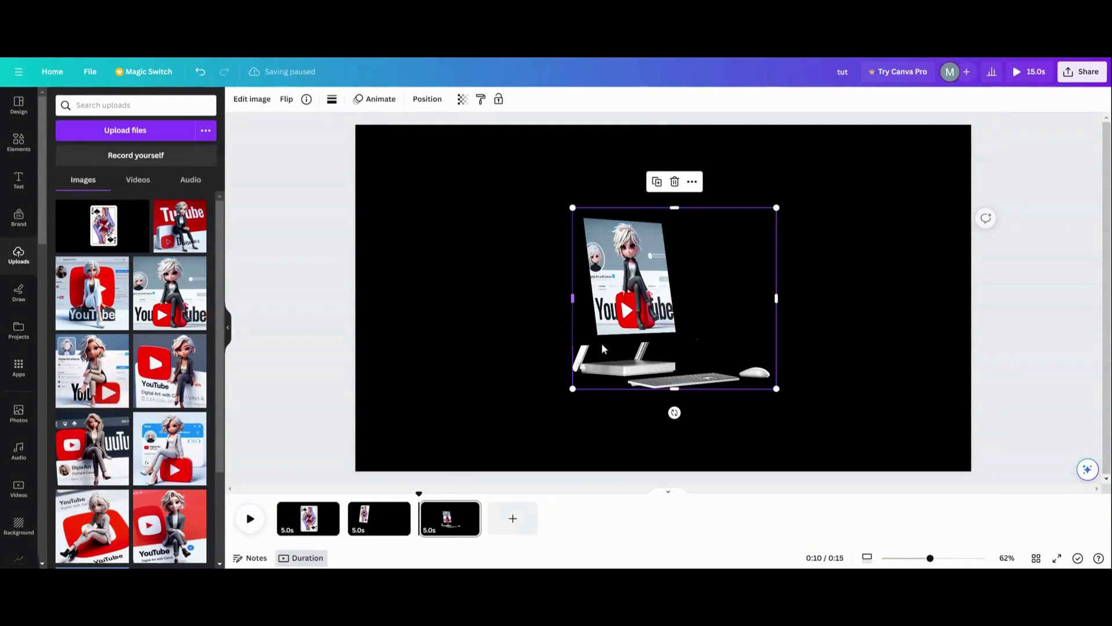
{"action": "left_click_drag", "start_coordinate": [673, 388], "coordinate": [672, 338]}
{"action": "left_click_drag", "start_coordinate": [776, 273], "coordinate": [690, 277]}
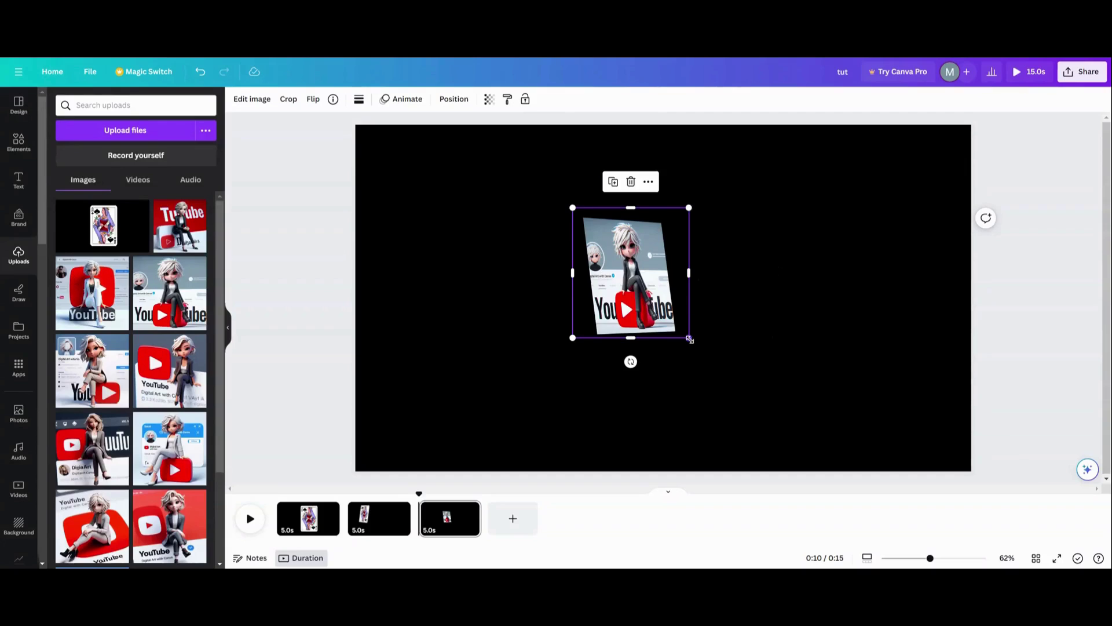
Step: Enlarge the cropped screen, shift it up and left, and widen its left crop edge
{"action": "left_click_drag", "start_coordinate": [689, 338], "coordinate": [776, 410]}
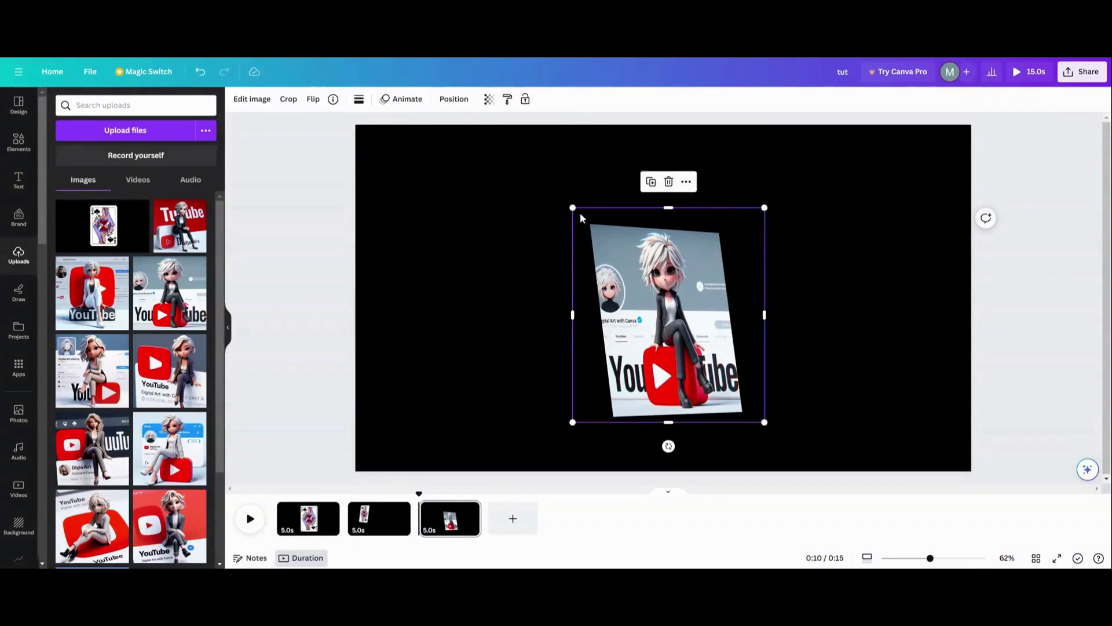
{"action": "left_click_drag", "start_coordinate": [571, 206], "coordinate": [523, 174]}
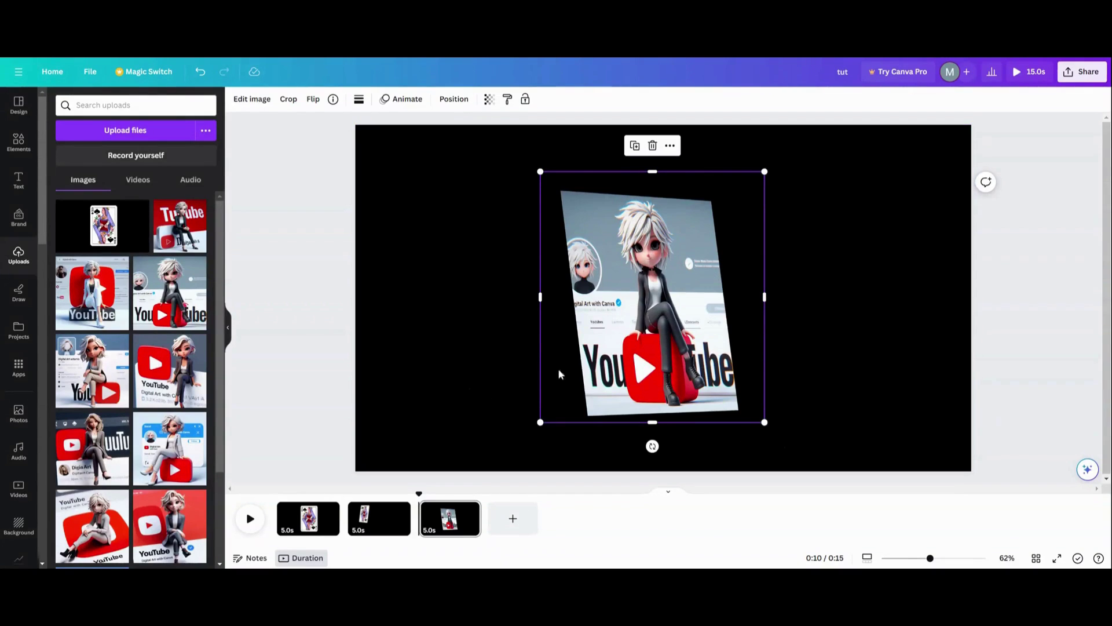
{"action": "left_click_drag", "start_coordinate": [555, 327], "coordinate": [537, 326]}
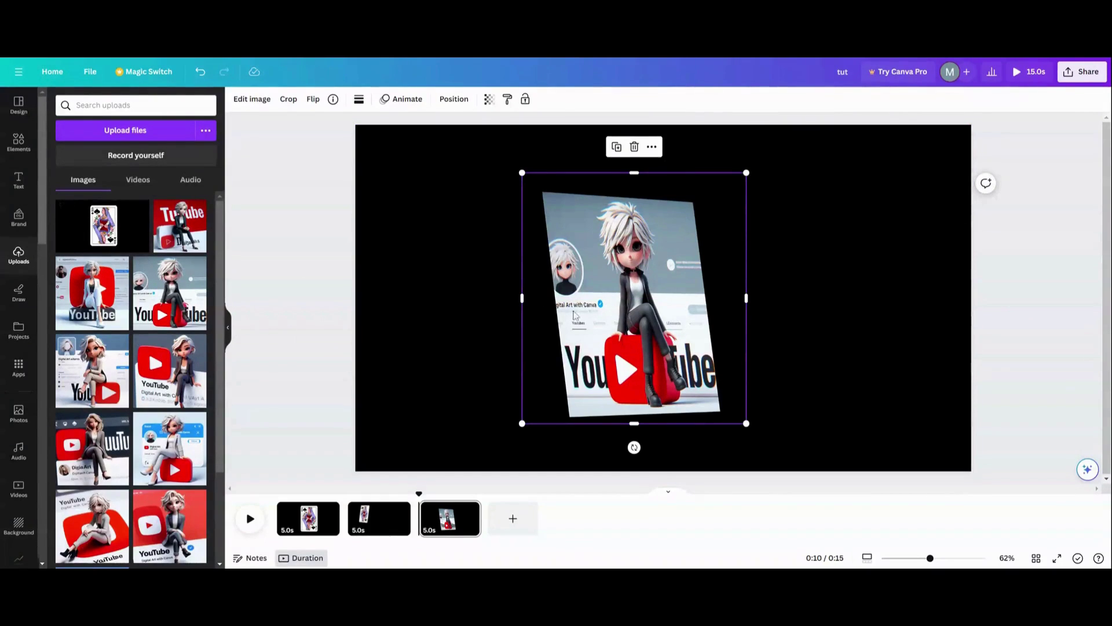
{"action": "mouse_move", "coordinate": [609, 324]}
{"action": "left_mouse_down"}
{"action": "mouse_move", "coordinate": [594, 316]}
{"action": "mouse_move", "coordinate": [627, 314]}
{"action": "left_mouse_up"}
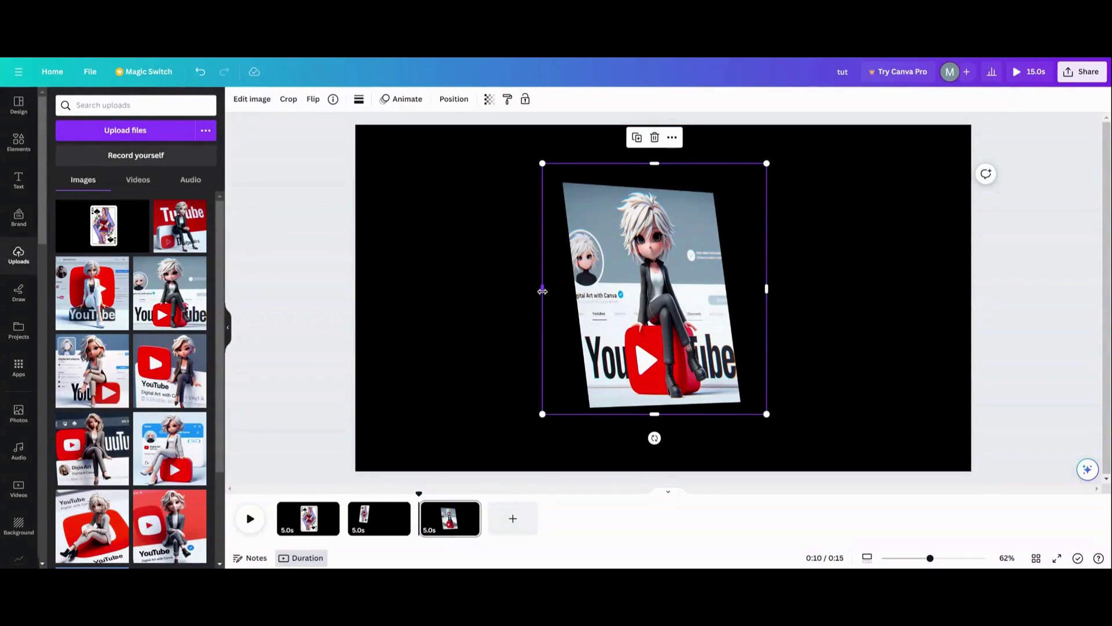
{"action": "left_click_drag", "start_coordinate": [543, 288], "coordinate": [494, 293]}
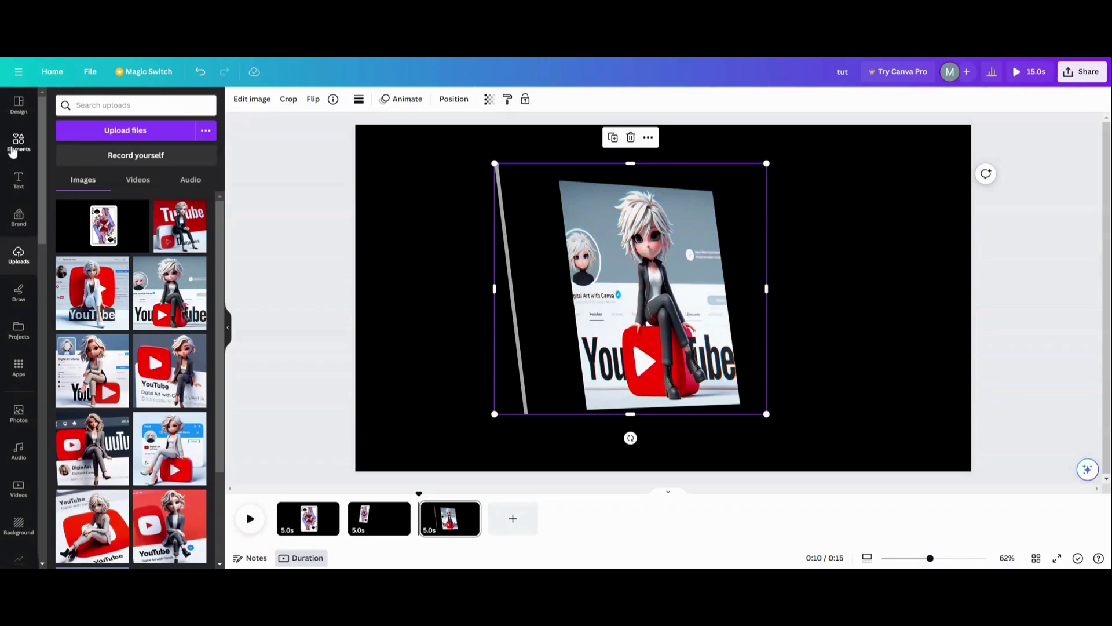
Step: Cover the grey strip with a square stretched into a tall rectangle and filled black
{"action": "left_click", "coordinate": [12, 150]}
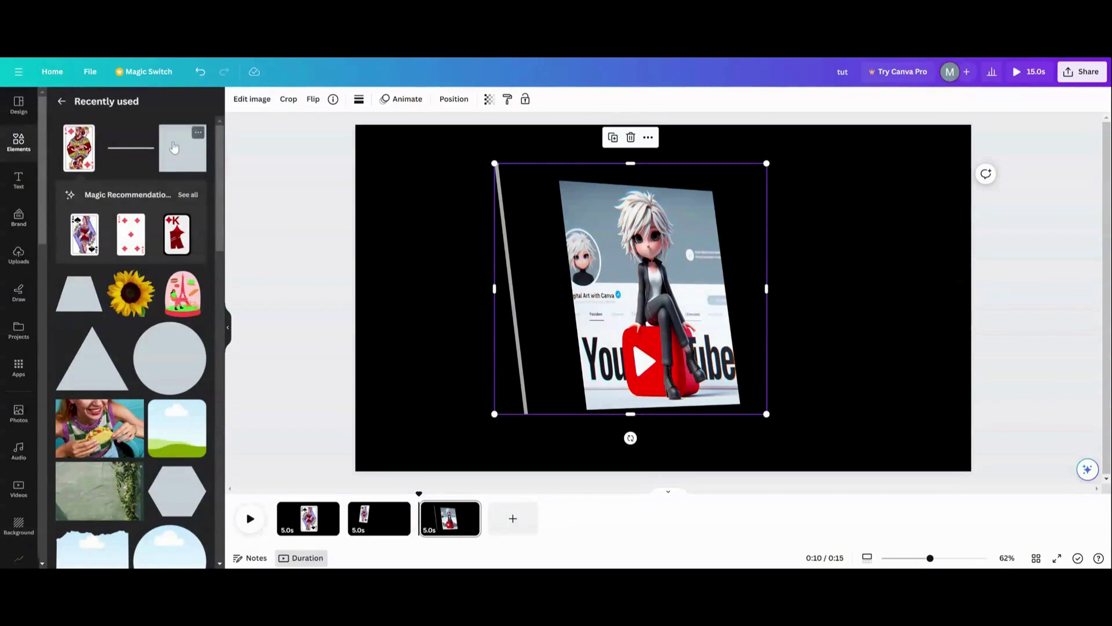
{"action": "left_click", "coordinate": [174, 148]}
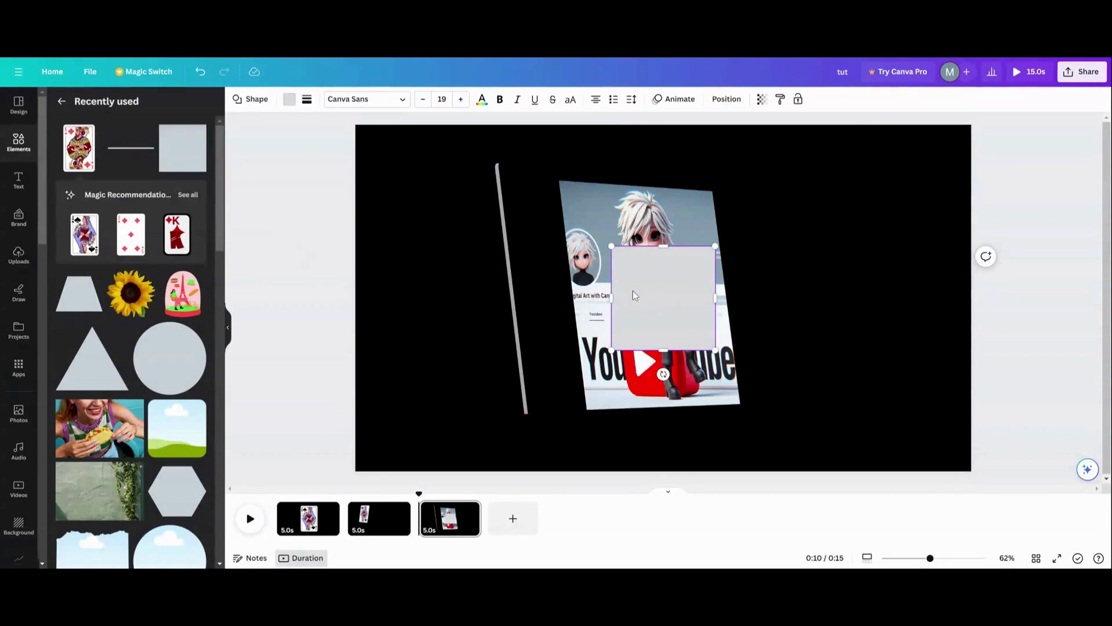
{"action": "left_click_drag", "start_coordinate": [633, 296], "coordinate": [456, 197]}
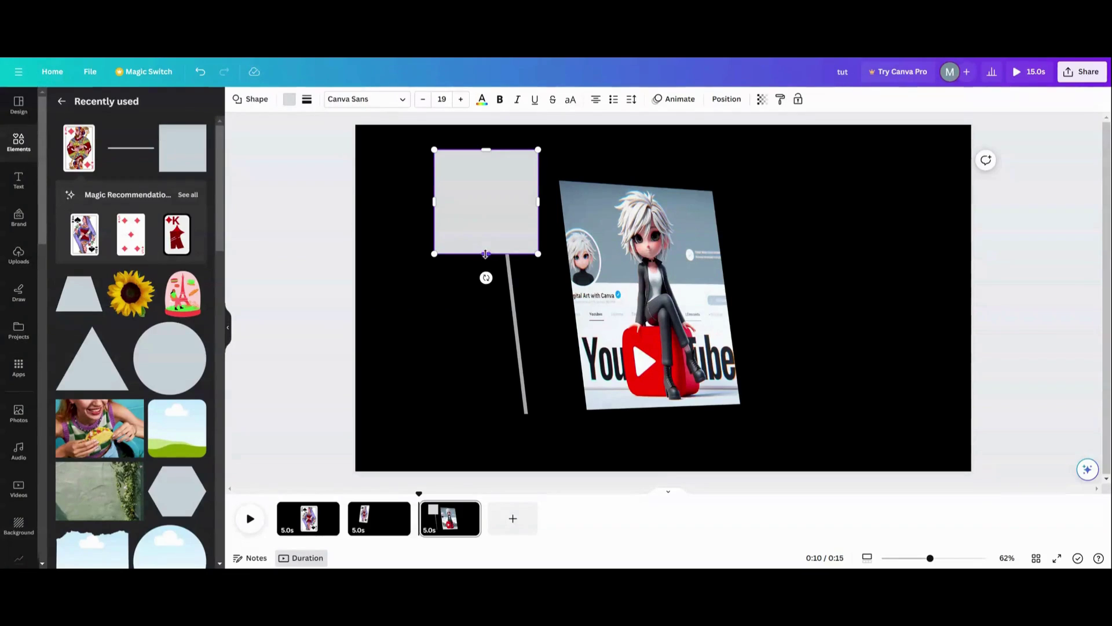
{"action": "left_click_drag", "start_coordinate": [486, 254], "coordinate": [485, 436]}
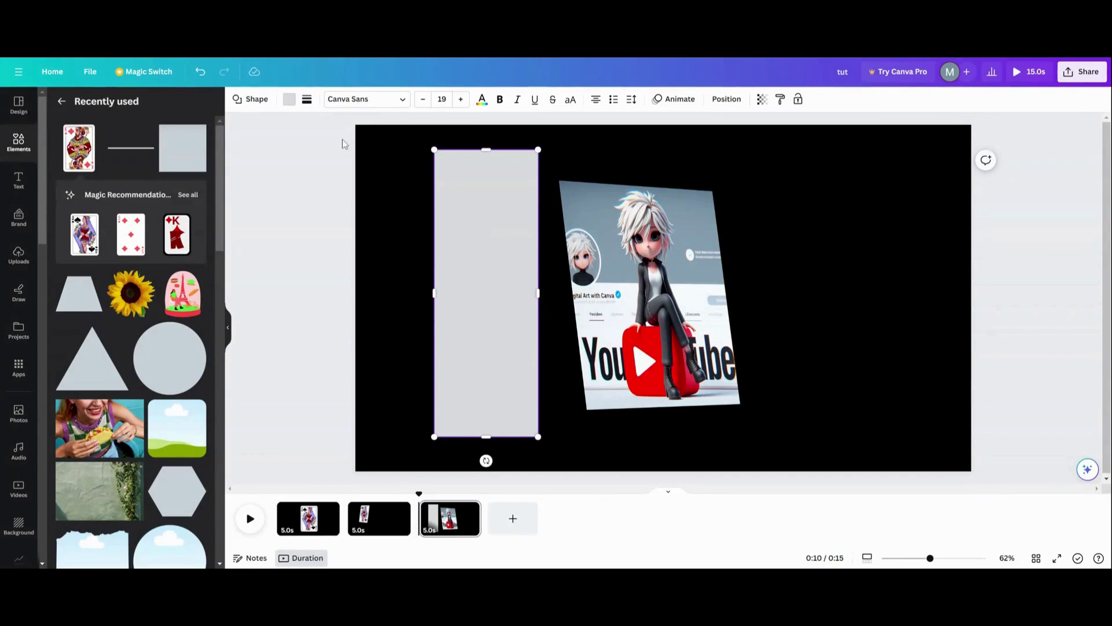
{"action": "left_click", "coordinate": [289, 101]}
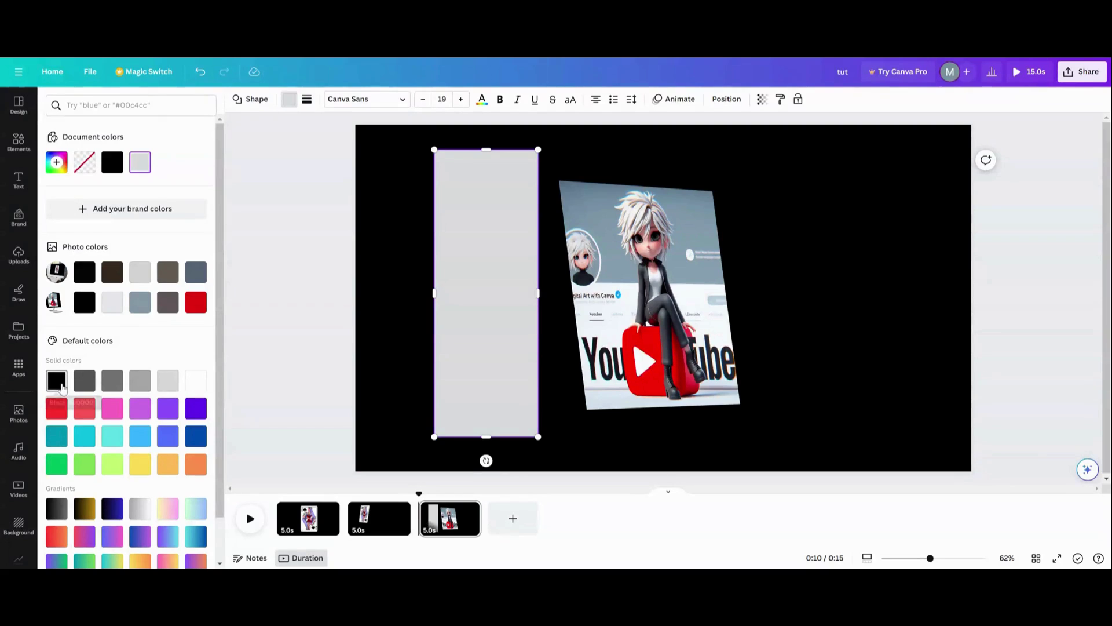
{"action": "left_click", "coordinate": [62, 388]}
{"action": "left_click", "coordinate": [400, 247]}
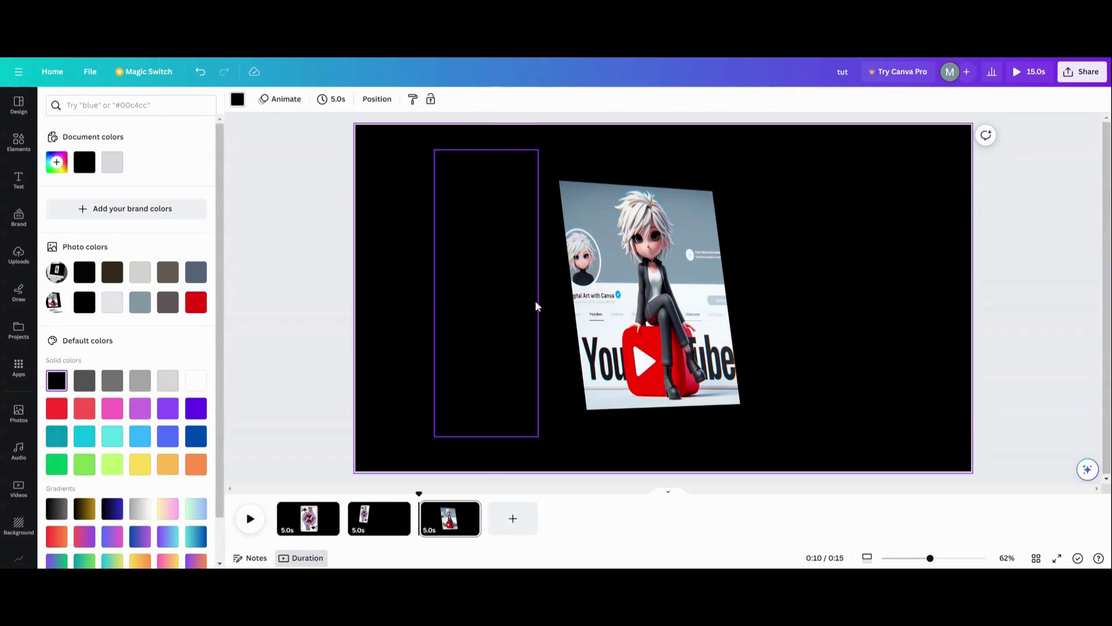